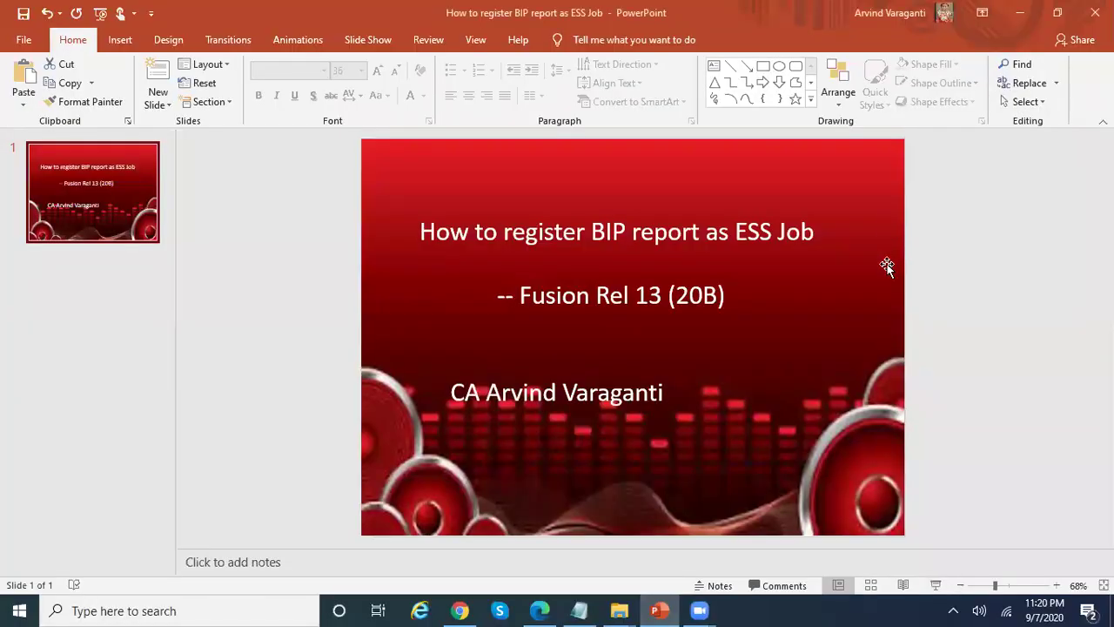
# Switch to the Oracle Applications browser and open Reports and Analytics from the Navigator.
pyautogui.click(459, 610)
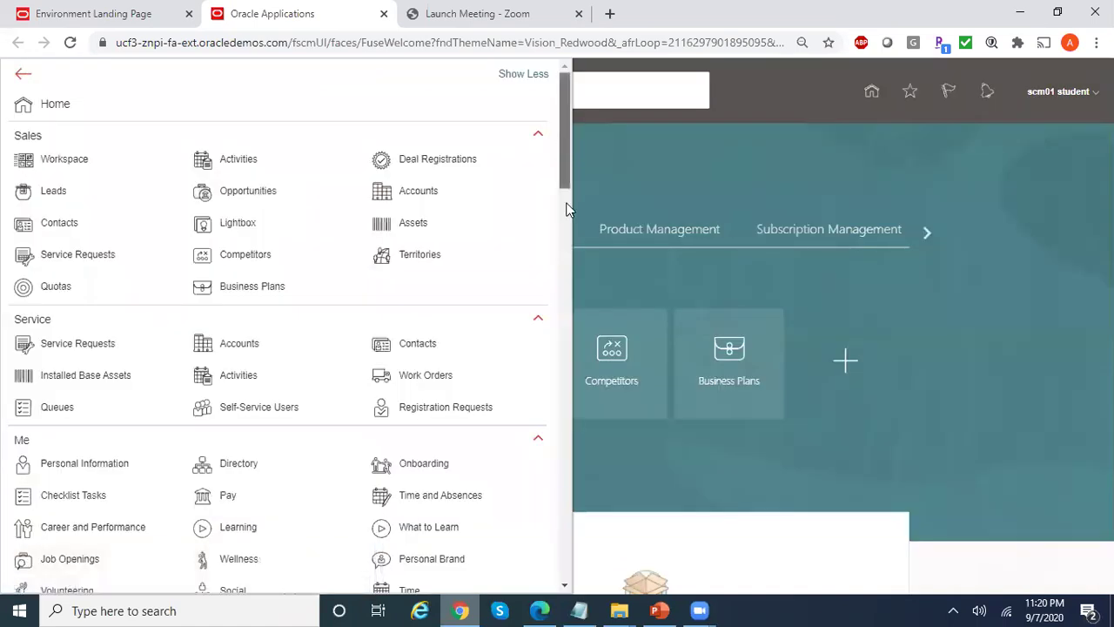
pyautogui.moveTo(566, 209); pyautogui.dragTo(573, 477)
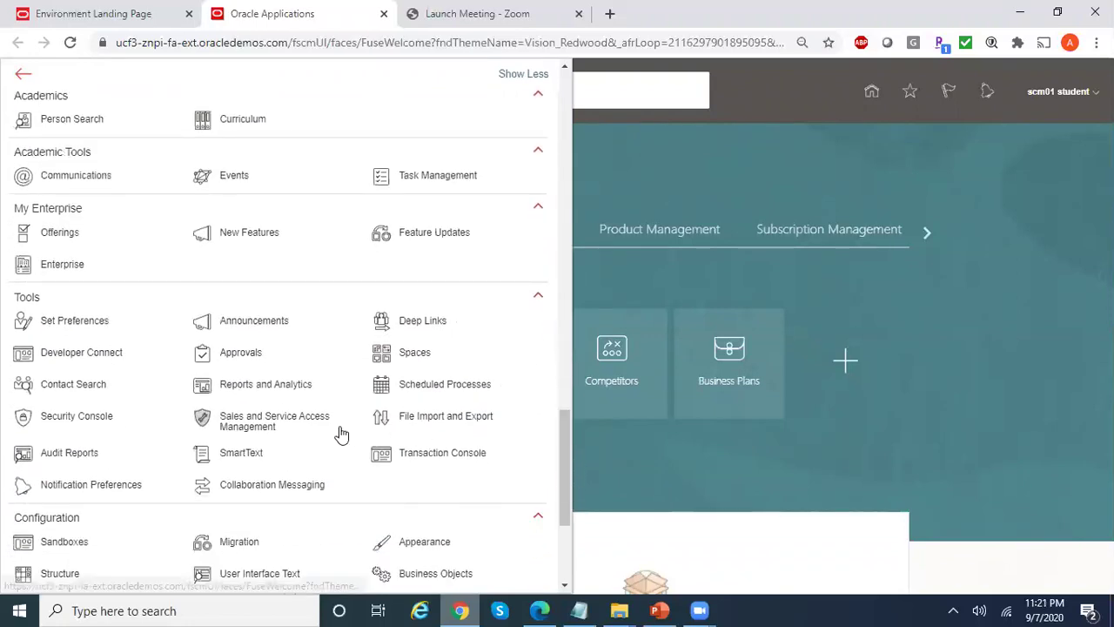
pyautogui.click(270, 385)
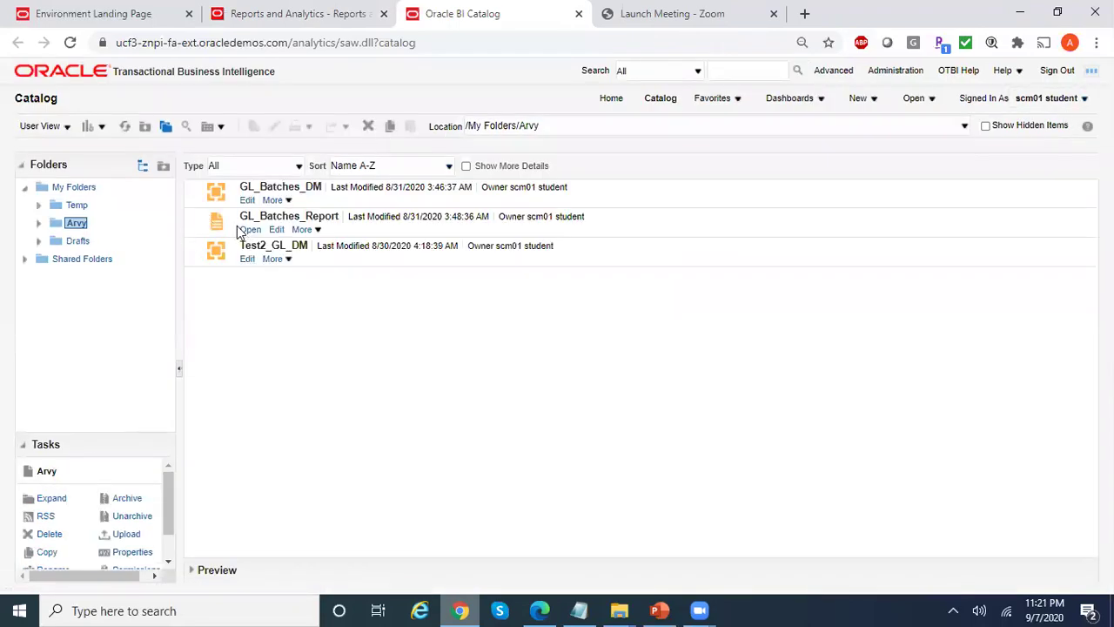
# Open the Schedule page for GL_Batches_Report and copy its report path into Notepad.
pyautogui.click(315, 231)
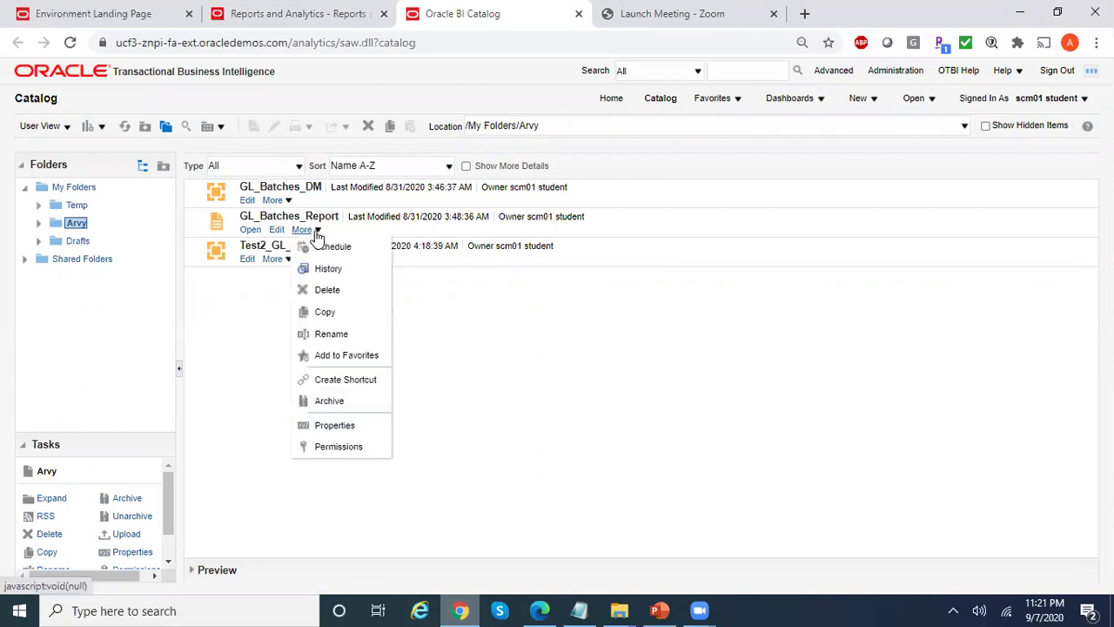
pyautogui.click(346, 249)
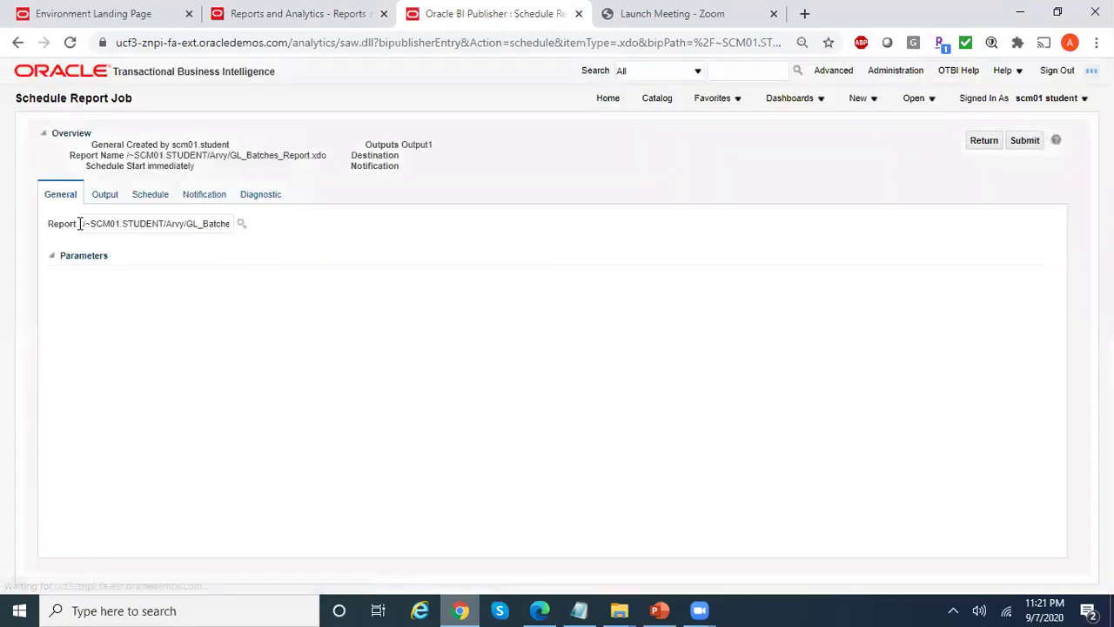
pyautogui.moveTo(159, 227); pyautogui.dragTo(275, 244)
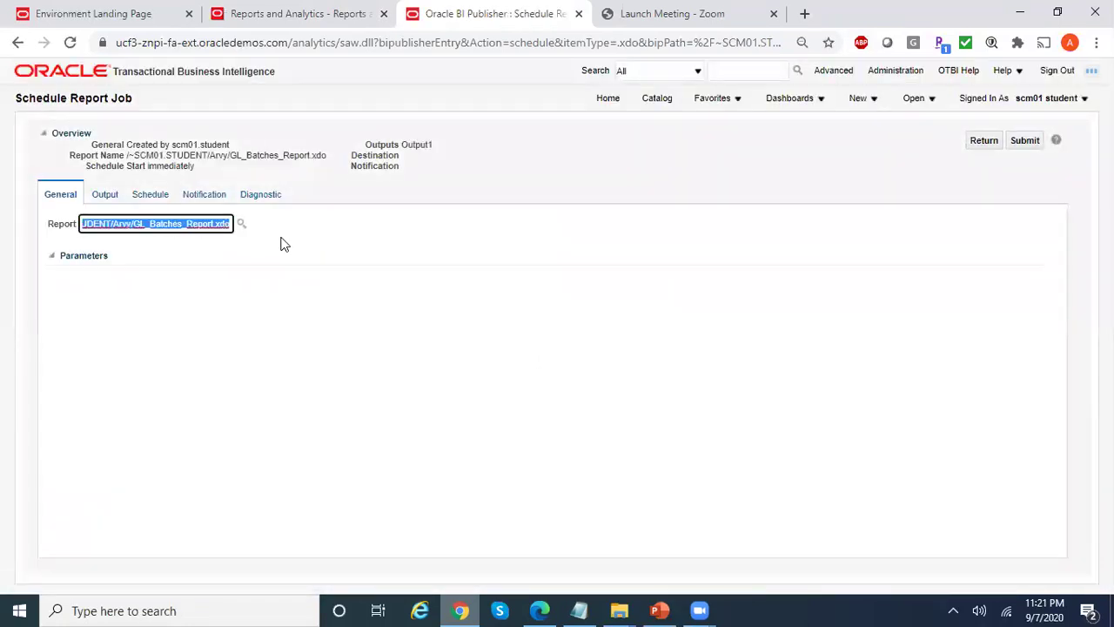
pyautogui.click(579, 610)
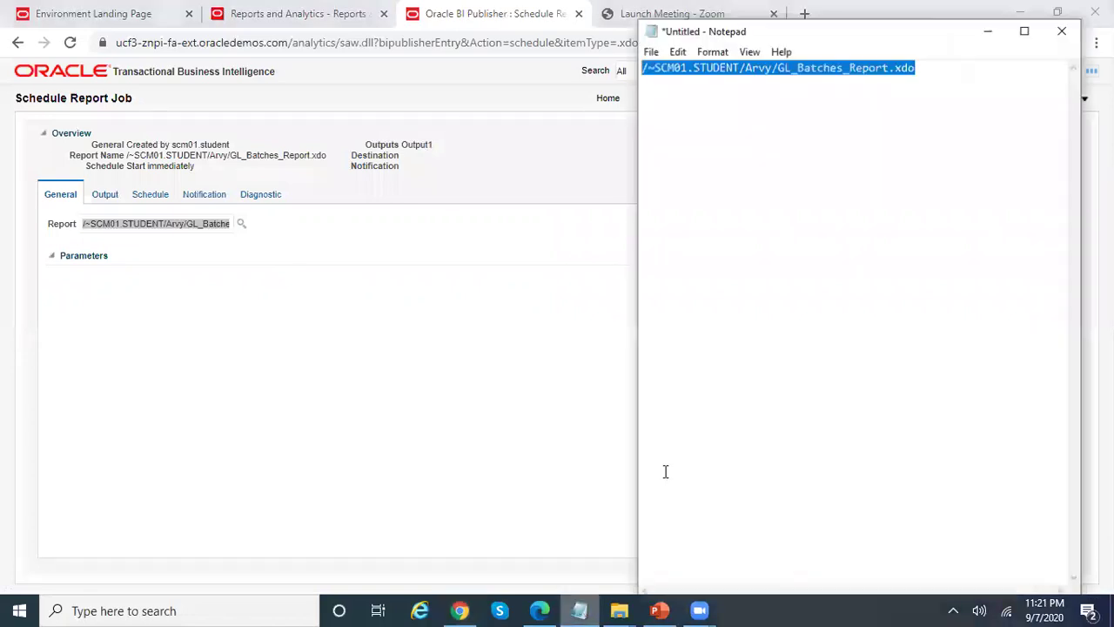
pyautogui.click(941, 114)
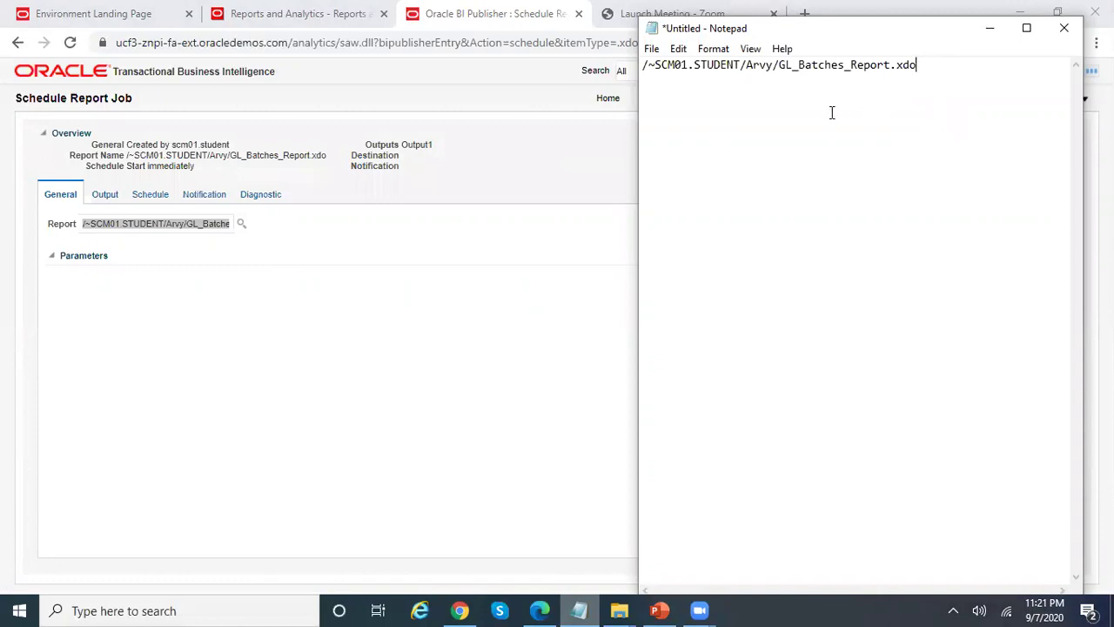
pyautogui.click(521, 198)
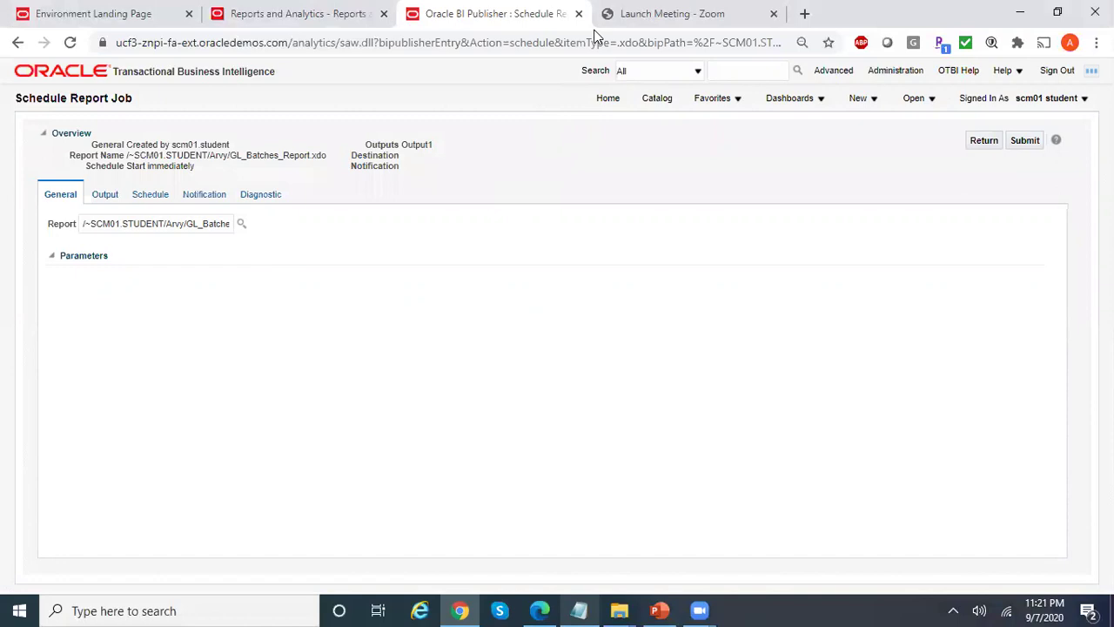
# Close the schedule tab and open the Setup and Maintenance task search page.
pyautogui.click(578, 13)
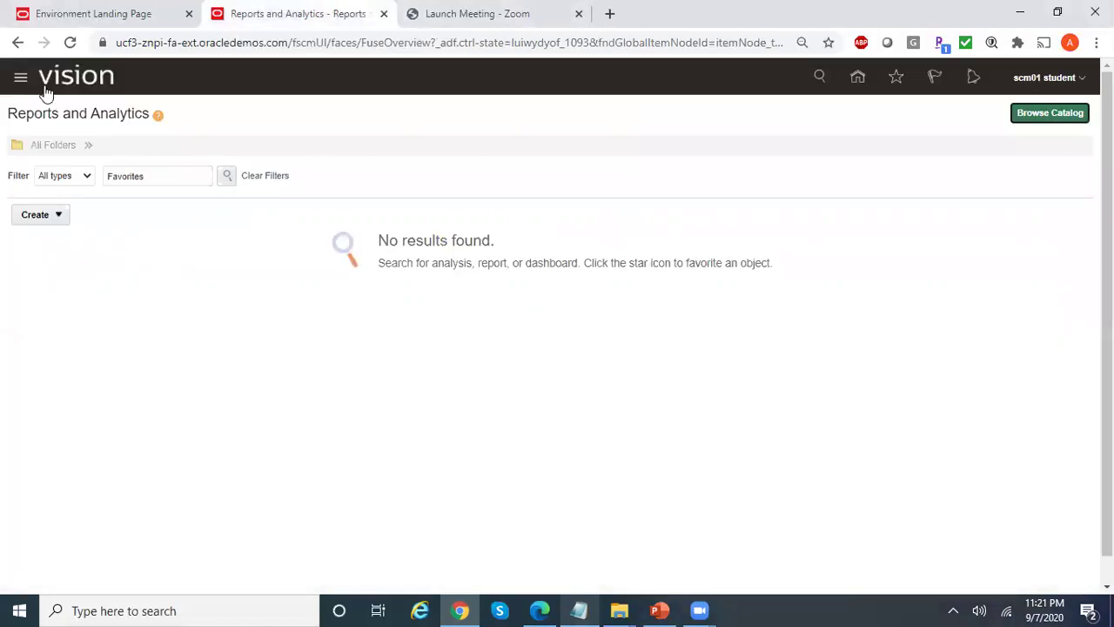
pyautogui.click(20, 76)
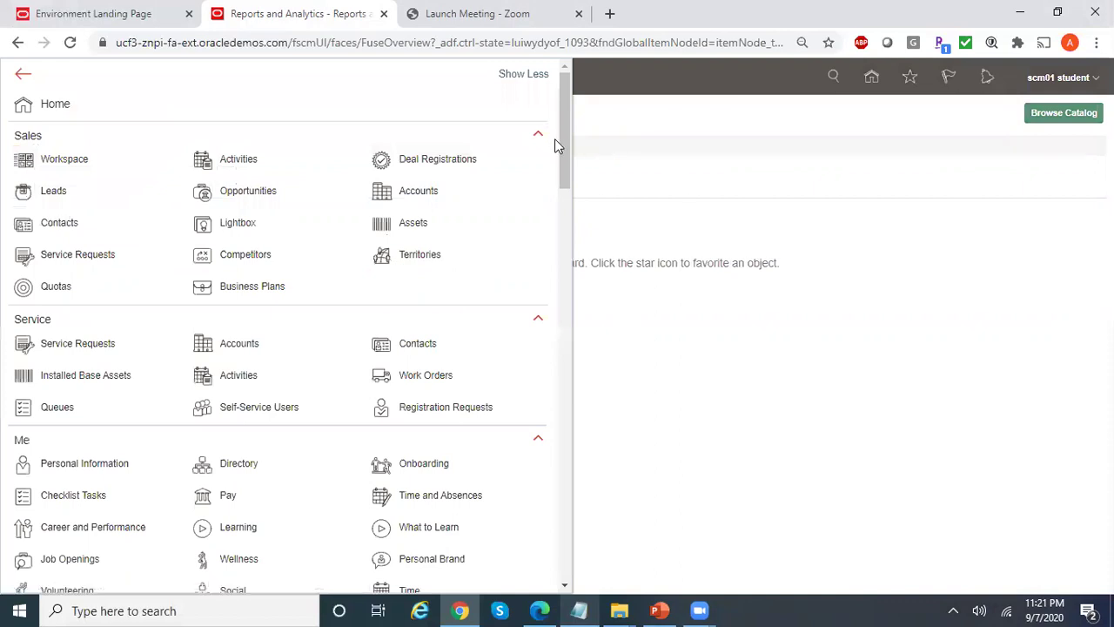
pyautogui.moveTo(559, 149); pyautogui.dragTo(572, 496)
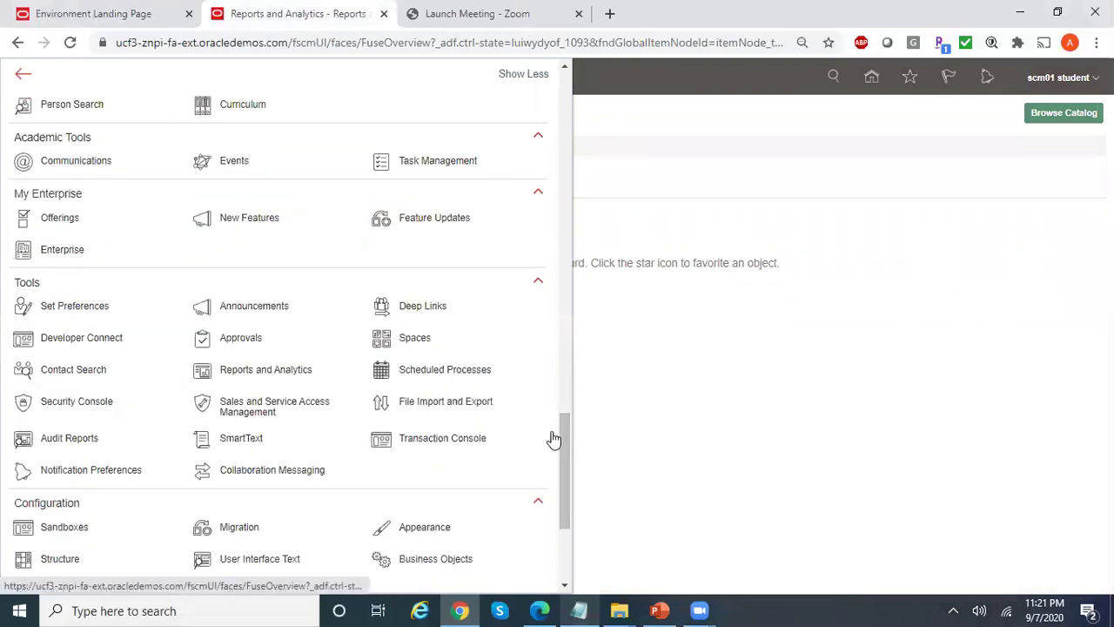
pyautogui.moveTo(564, 475); pyautogui.dragTo(569, 524)
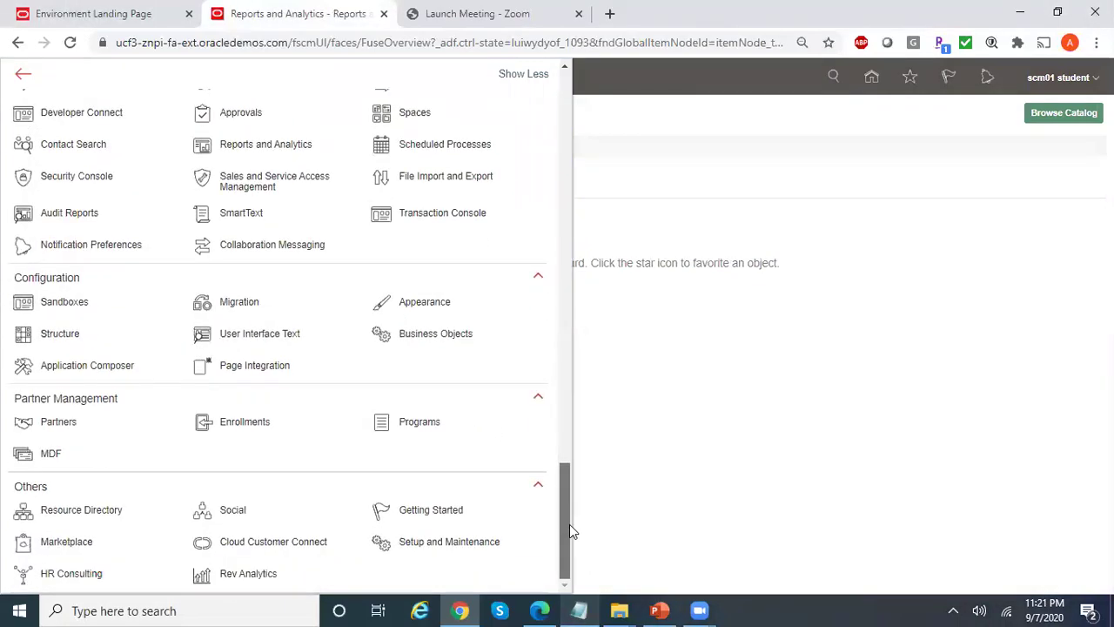
pyautogui.click(449, 543)
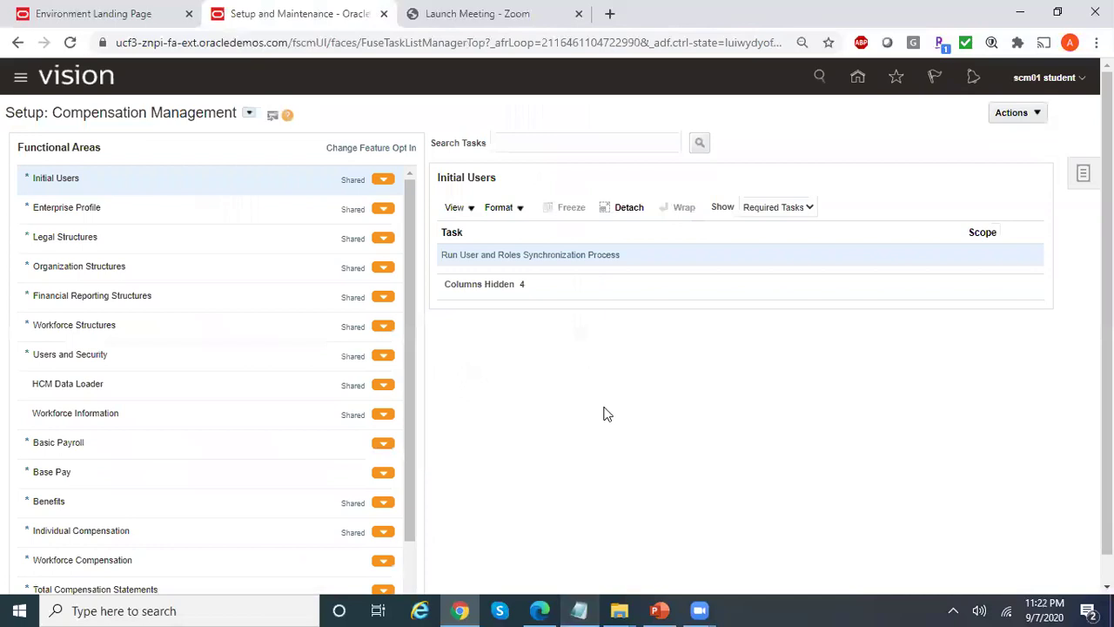
pyautogui.click(1083, 174)
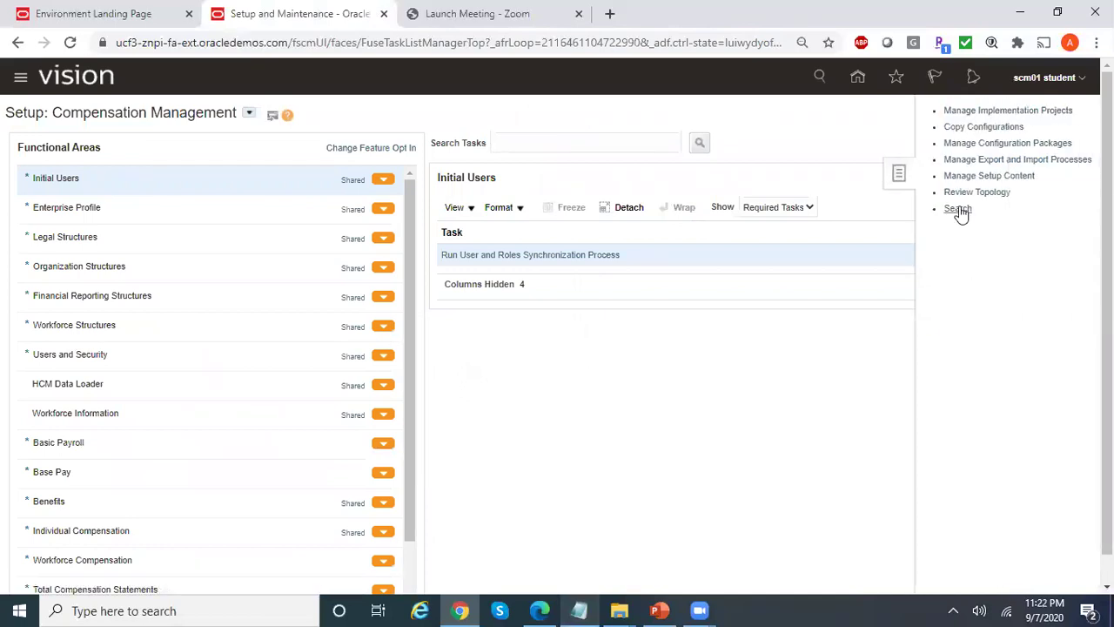
pyautogui.click(957, 208)
# Search tasks for Manage%Enterprise% and open the Financial, Supply Chain Management job definitions task.
pyautogui.click(327, 146)
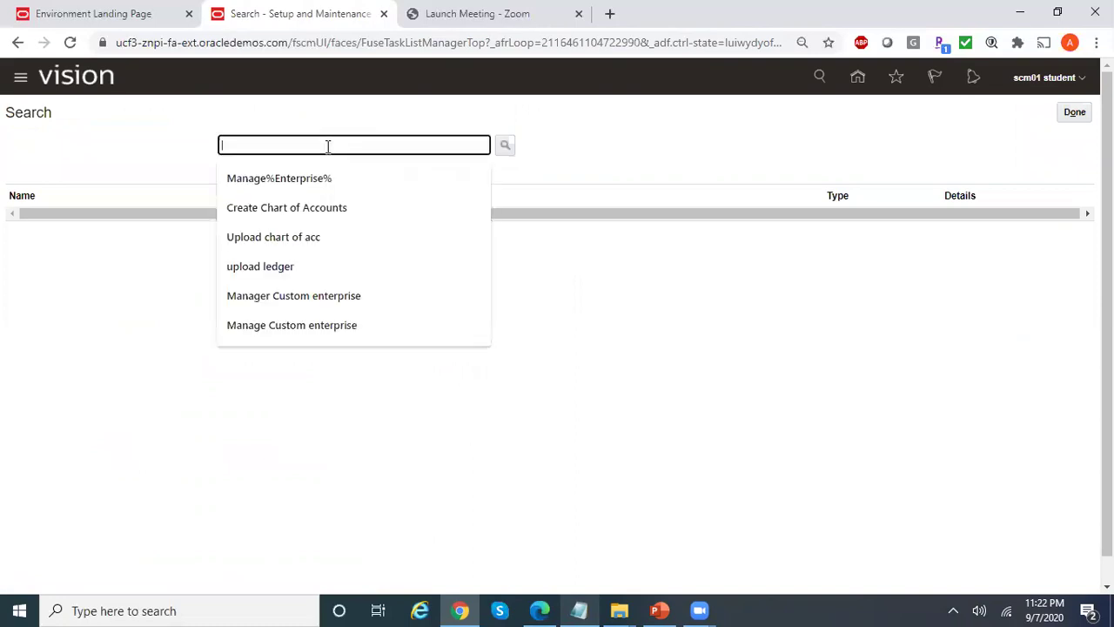
pyautogui.click(328, 179)
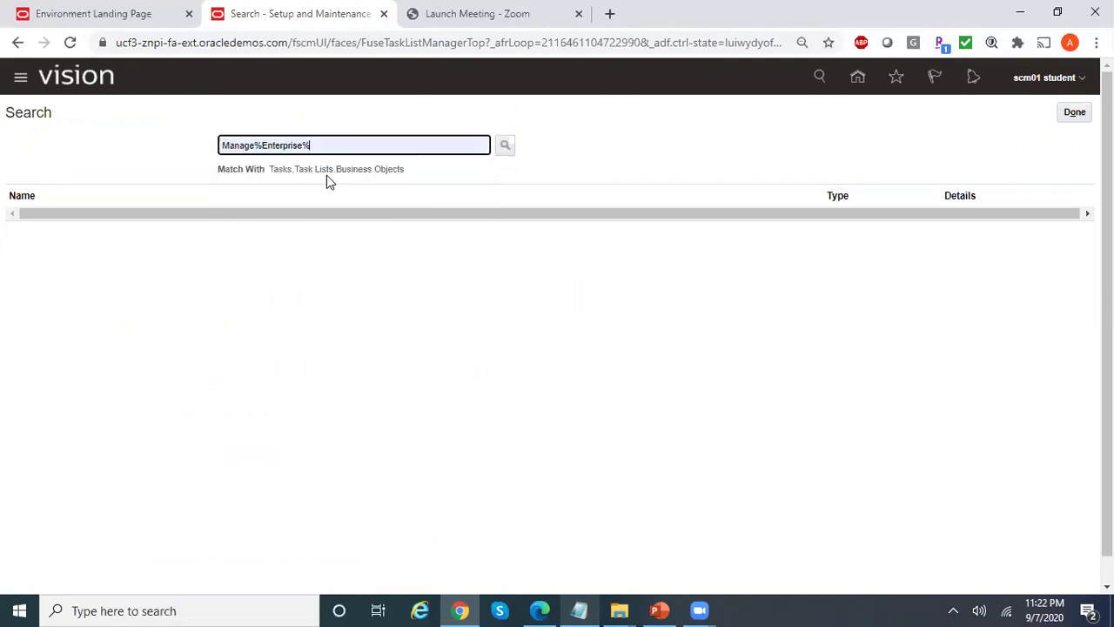
pyautogui.click(506, 150)
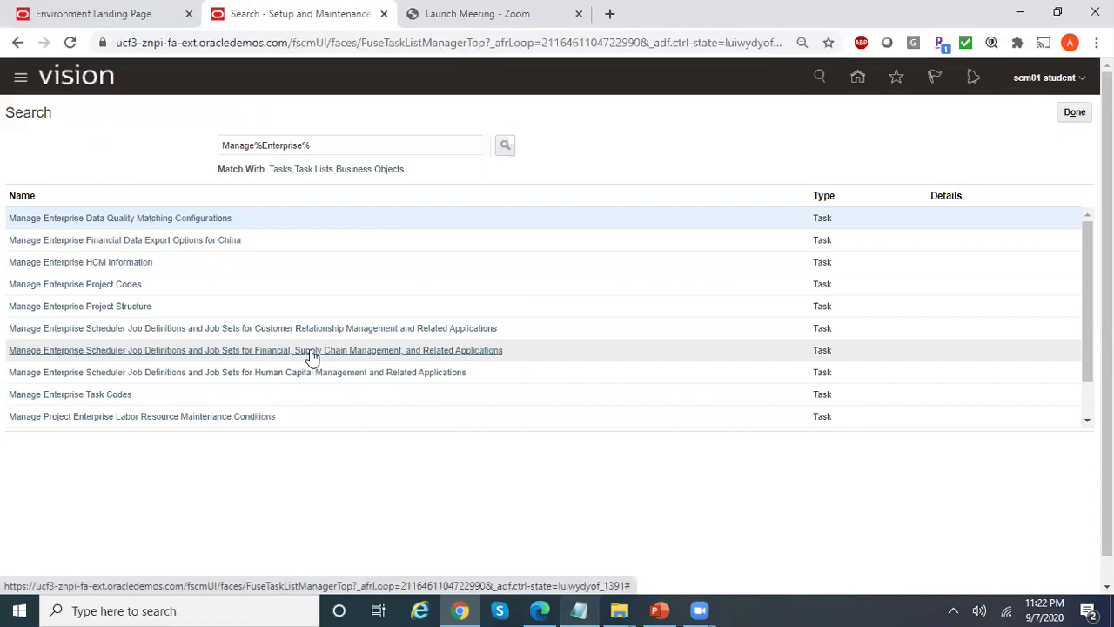
pyautogui.click(311, 350)
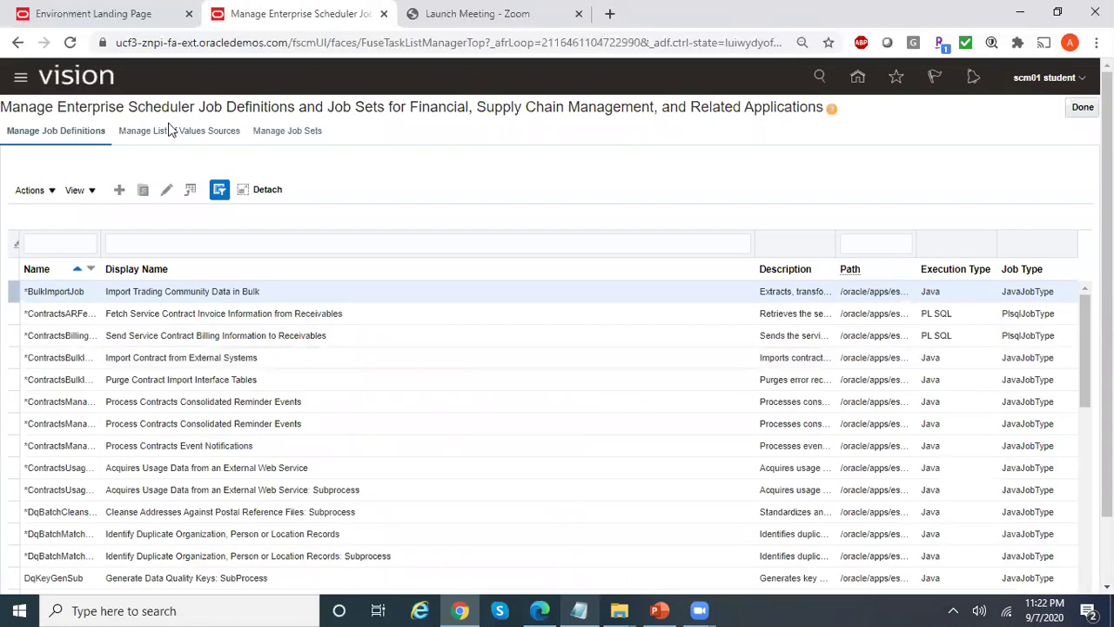
# Create a new job definition with Display Name 'Reliance GL Batches Report'.
pyautogui.click(121, 189)
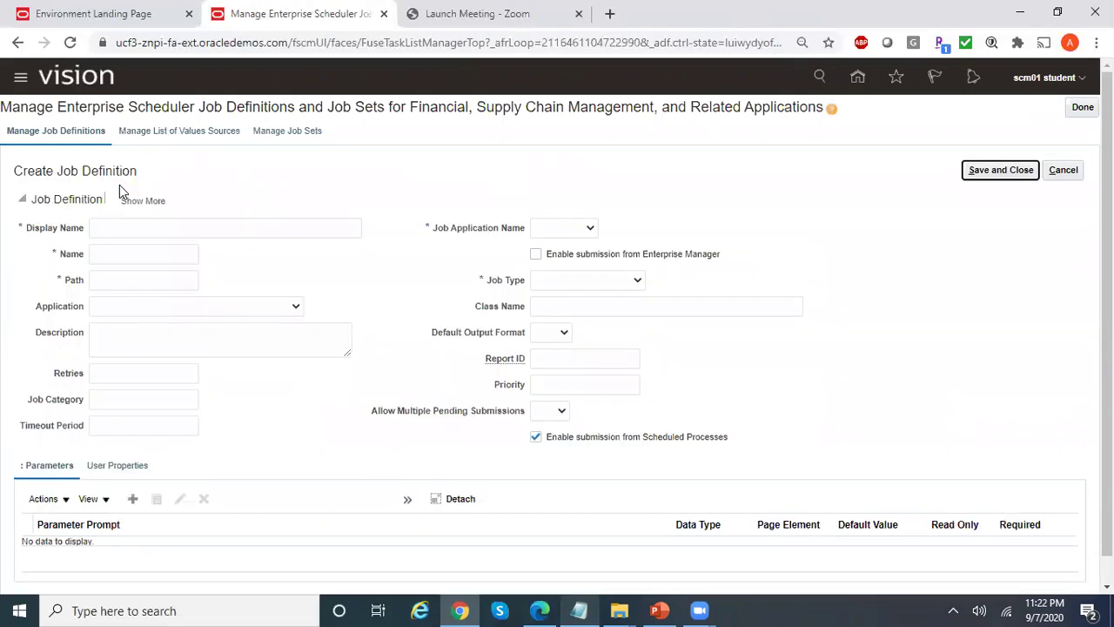
pyautogui.click(144, 230)
pyautogui.click(261, 200)
pyautogui.click(220, 225)
pyautogui.write('Reliance ')
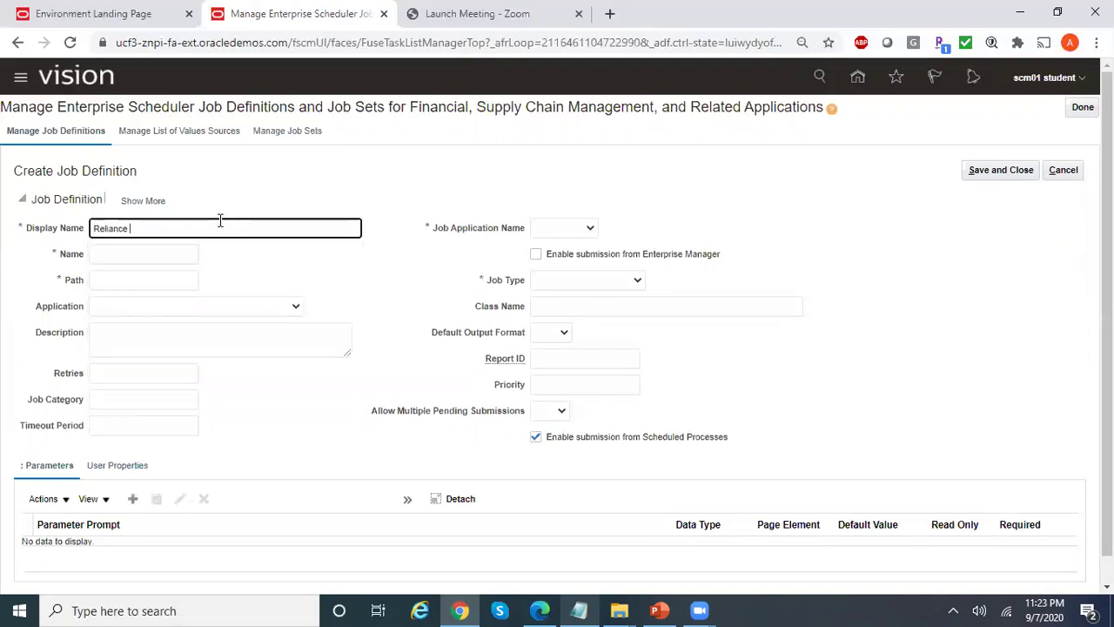
pyautogui.write('GL Batches Report')
# Set the job Name to REL_GL_BATCH and Path to /oracle/apps/ess/custom/.
pyautogui.click(142, 253)
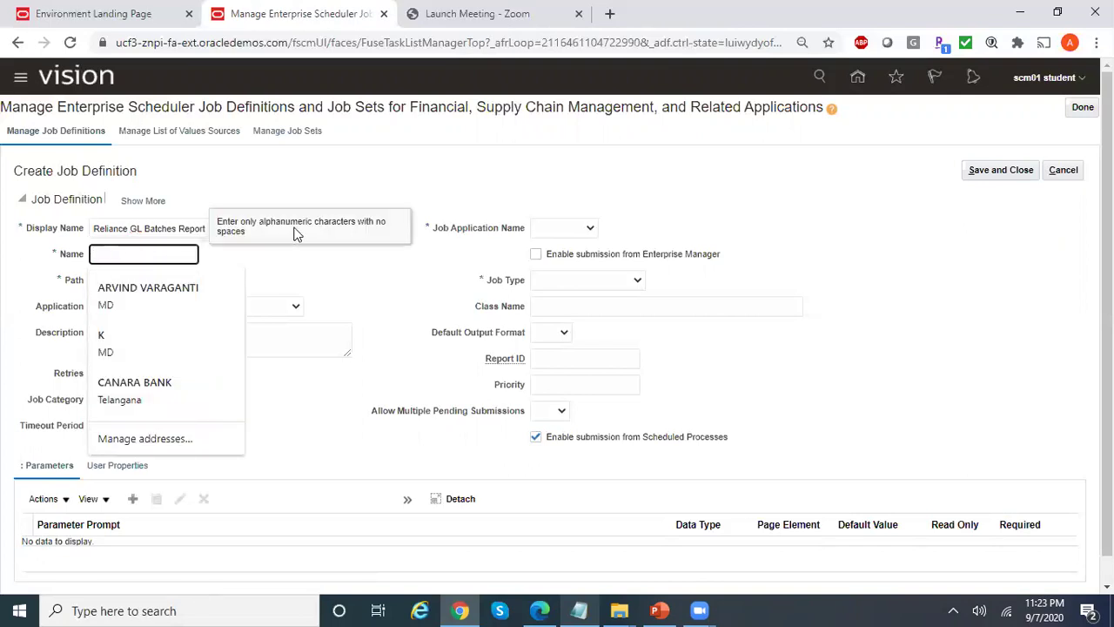
pyautogui.click(353, 264)
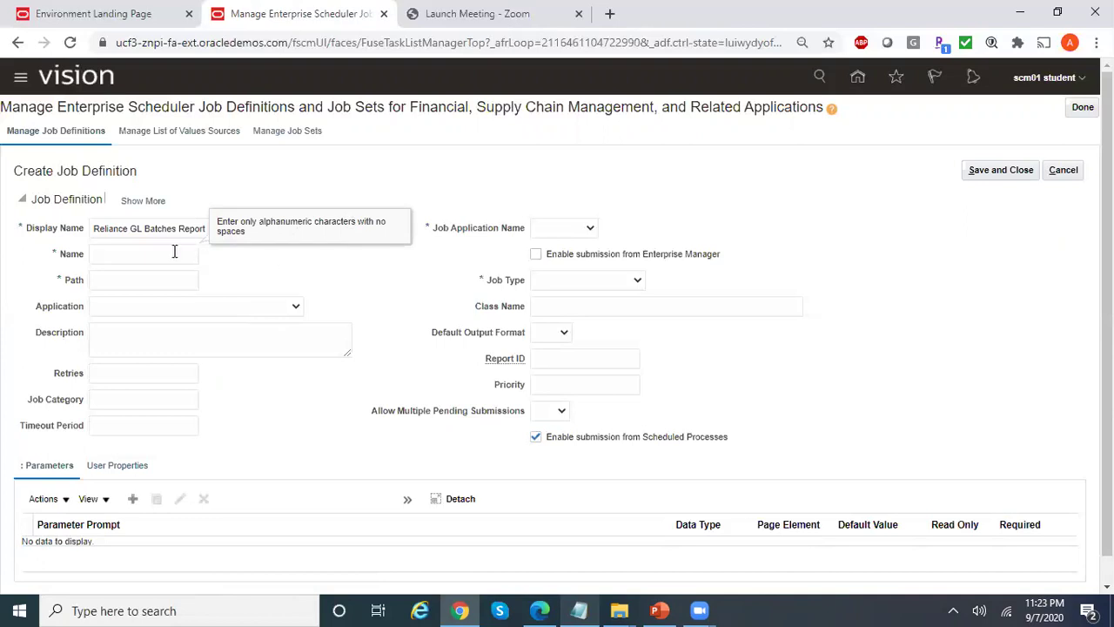
pyautogui.click(163, 252)
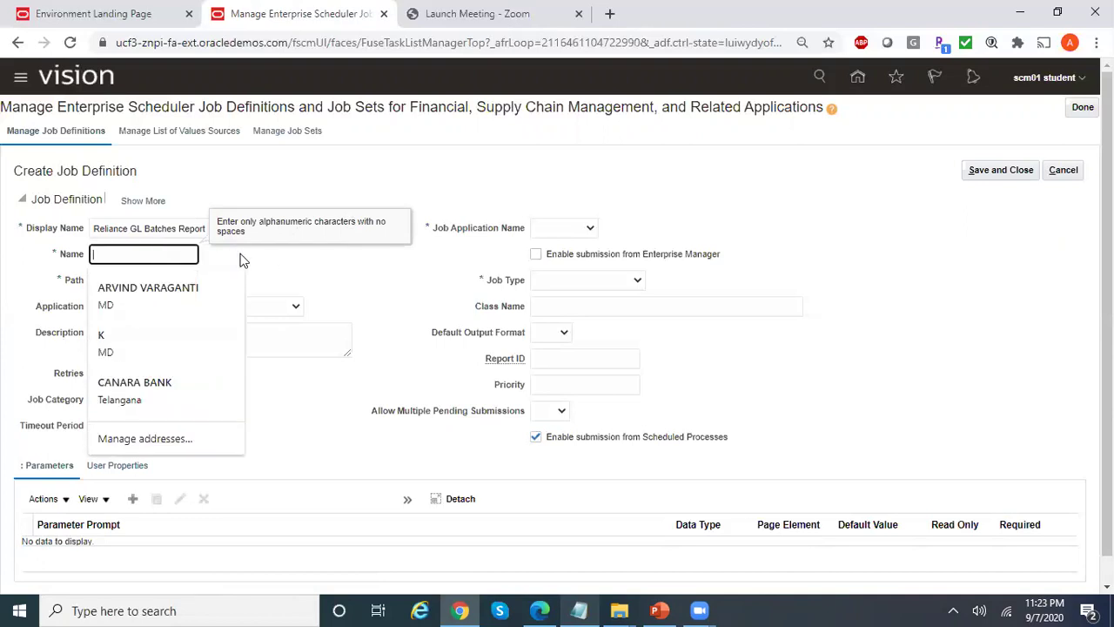
pyautogui.write('REL')
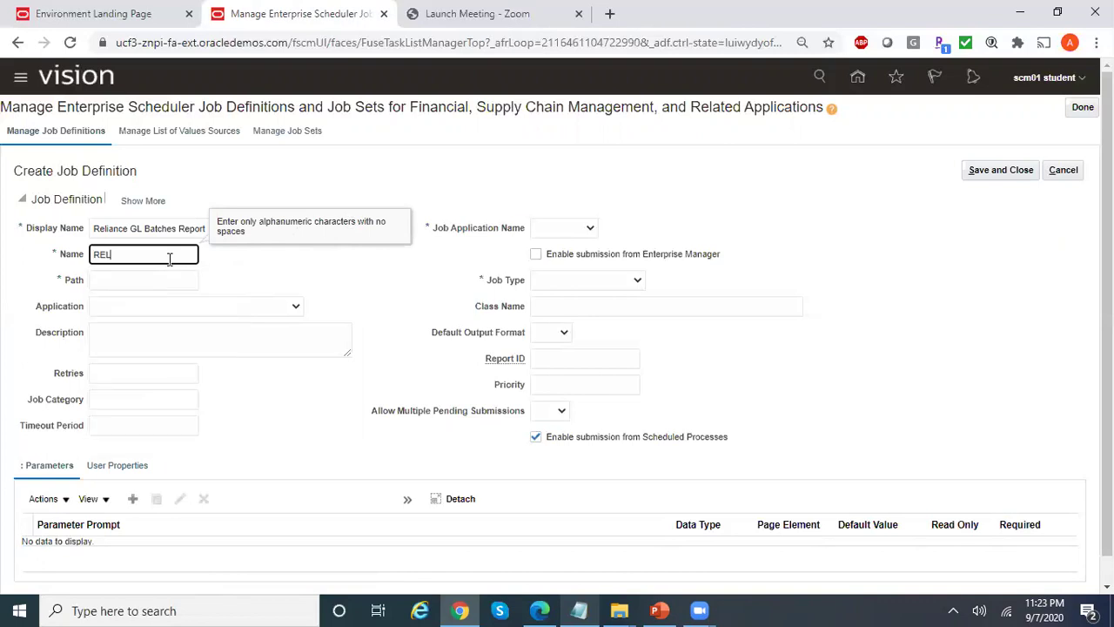
pyautogui.write('_GL_BATCH')
pyautogui.click(101, 277)
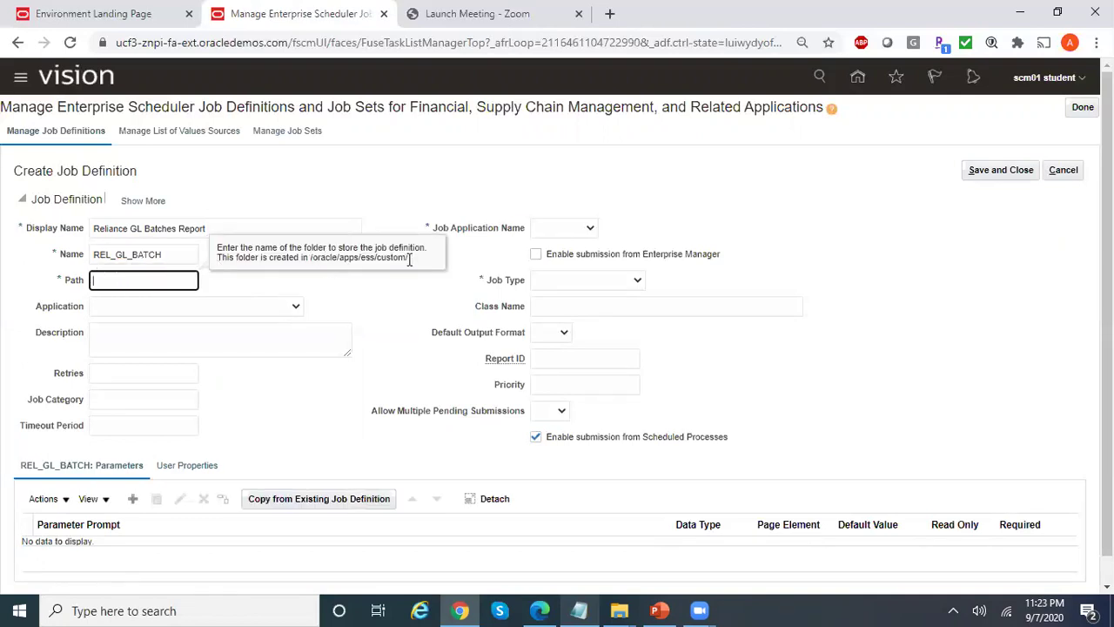
pyautogui.moveTo(409, 258); pyautogui.dragTo(309, 259)
pyautogui.hotkey('ctrl', 'c')
pyautogui.click(144, 280)
pyautogui.hotkey('ctrl', 'v')
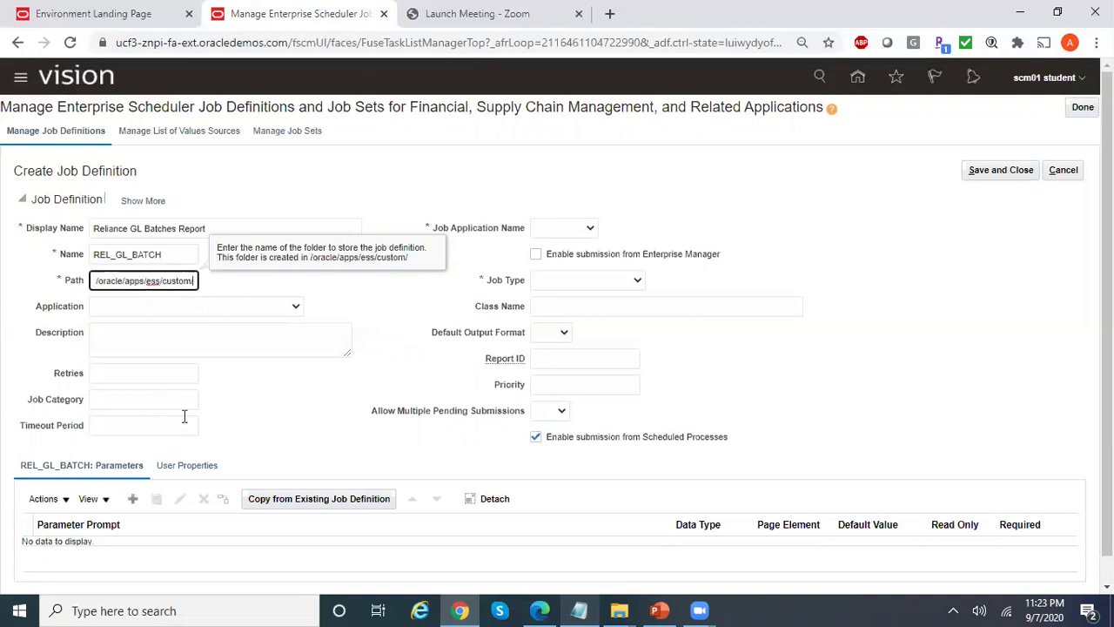
# Set Application to General Ledger and description 'This report displays GL Batches details'.
pyautogui.click(256, 306)
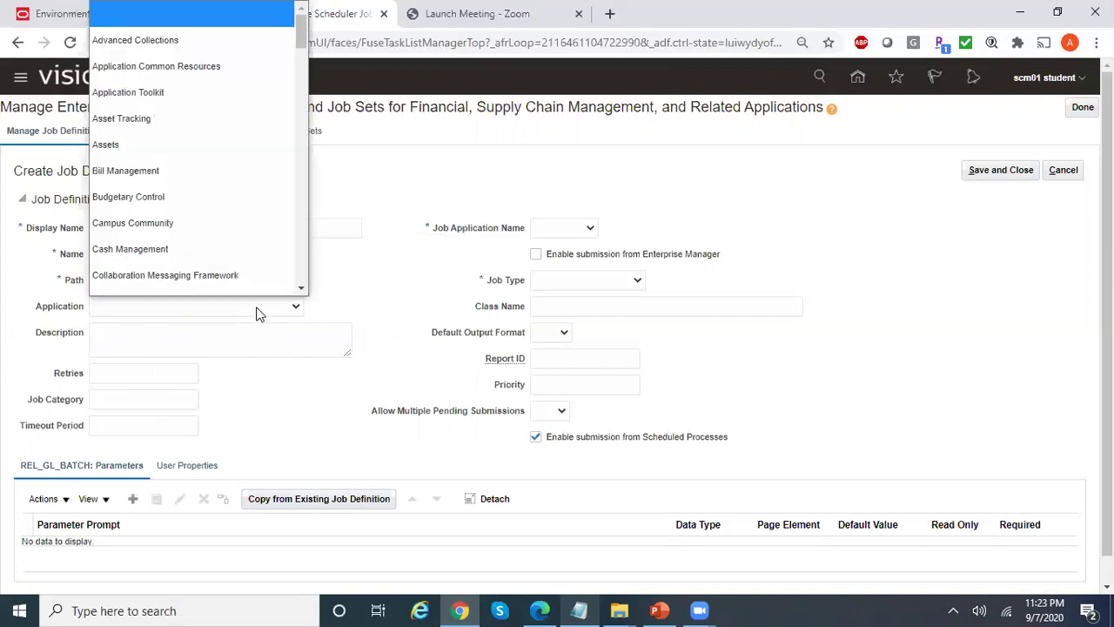
pyautogui.moveTo(300, 289); pyautogui.dragTo(300, 289)
pyautogui.click(185, 229)
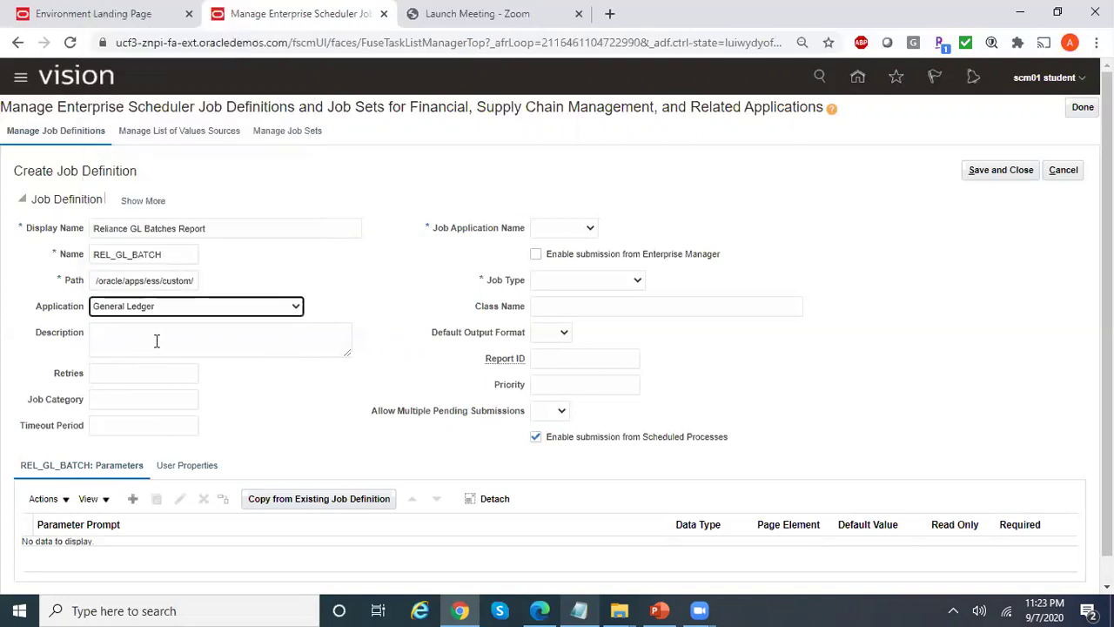
pyautogui.click(157, 340)
pyautogui.write('Thi')
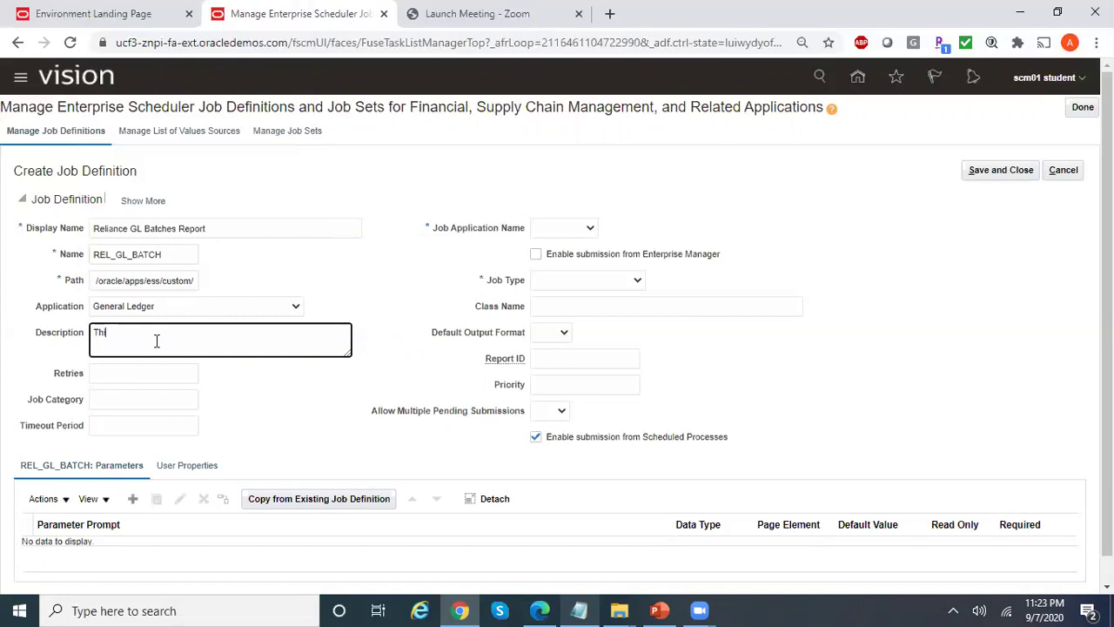
pyautogui.write('s report displays GL Batches details')
# Set Job Application Name to FscmEss and Job Type to BIPJobType.
pyautogui.click(580, 236)
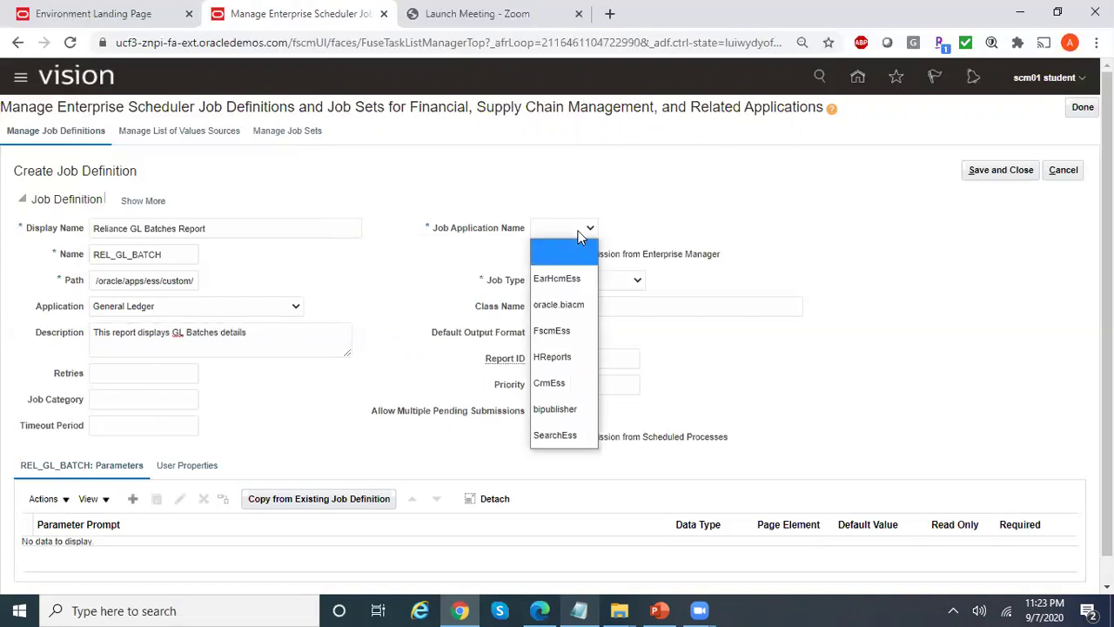
pyautogui.click(580, 332)
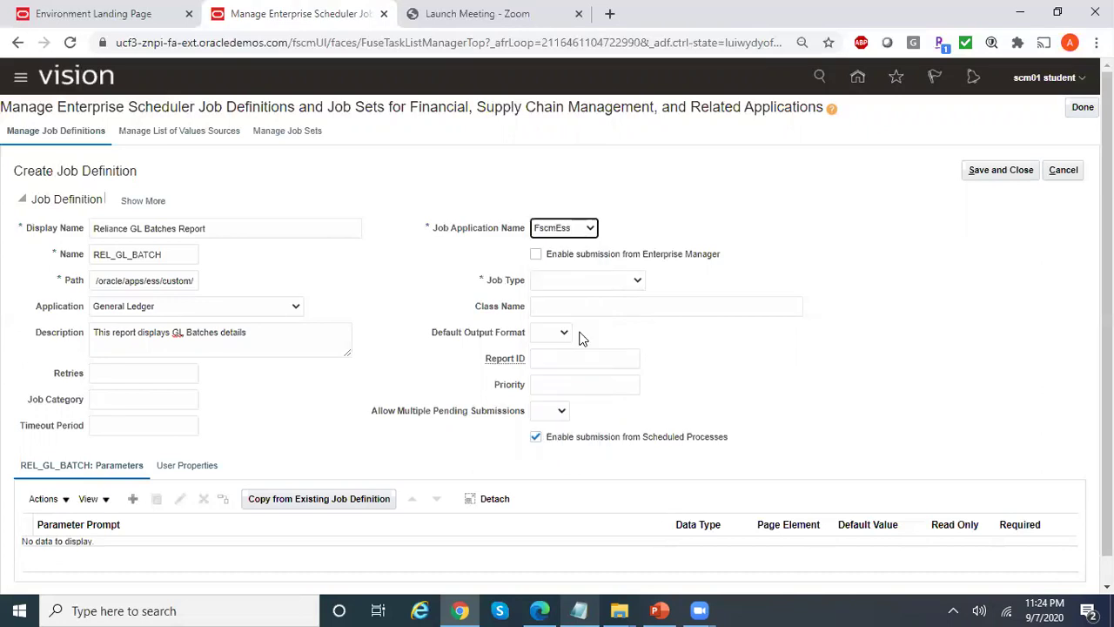
pyautogui.click(626, 281)
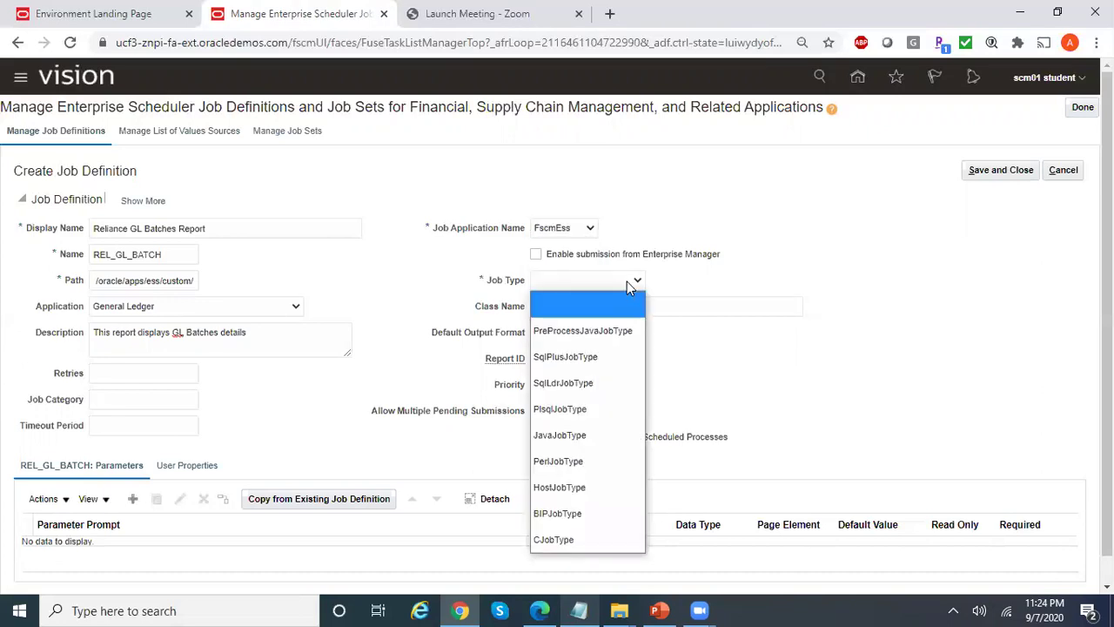
pyautogui.click(595, 517)
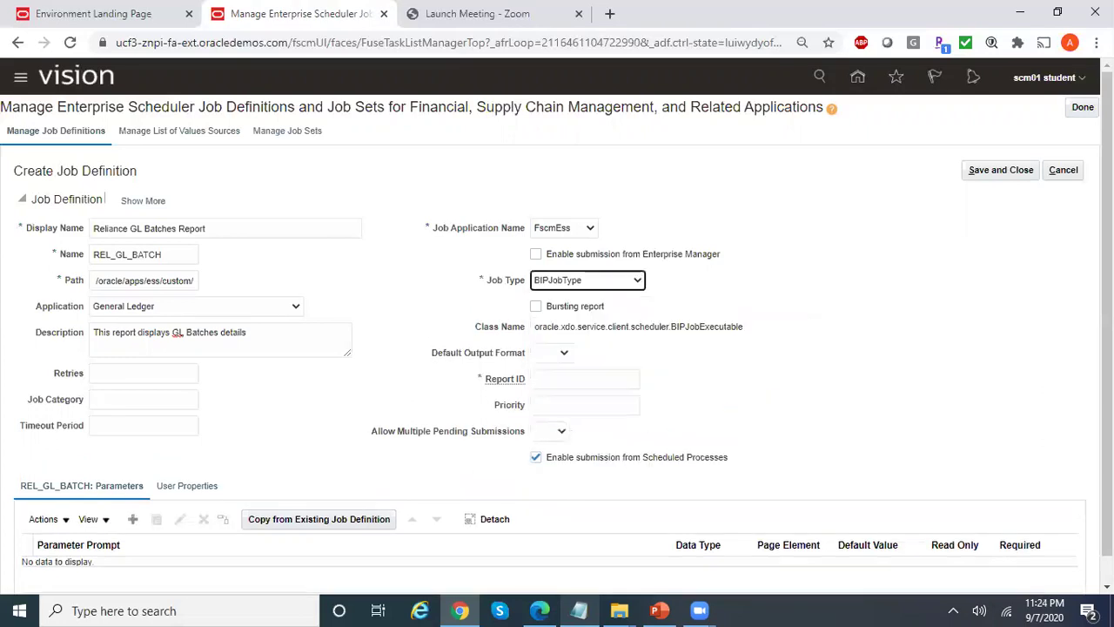
pyautogui.scroll(-1, 557, 324)
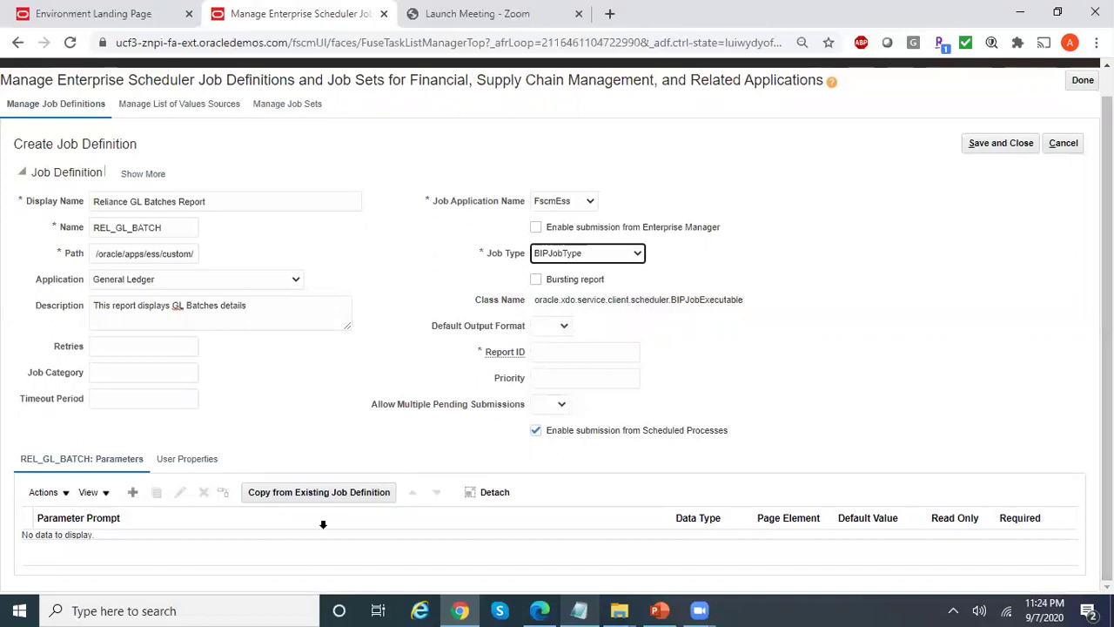
pyautogui.scroll(1, 557, 324)
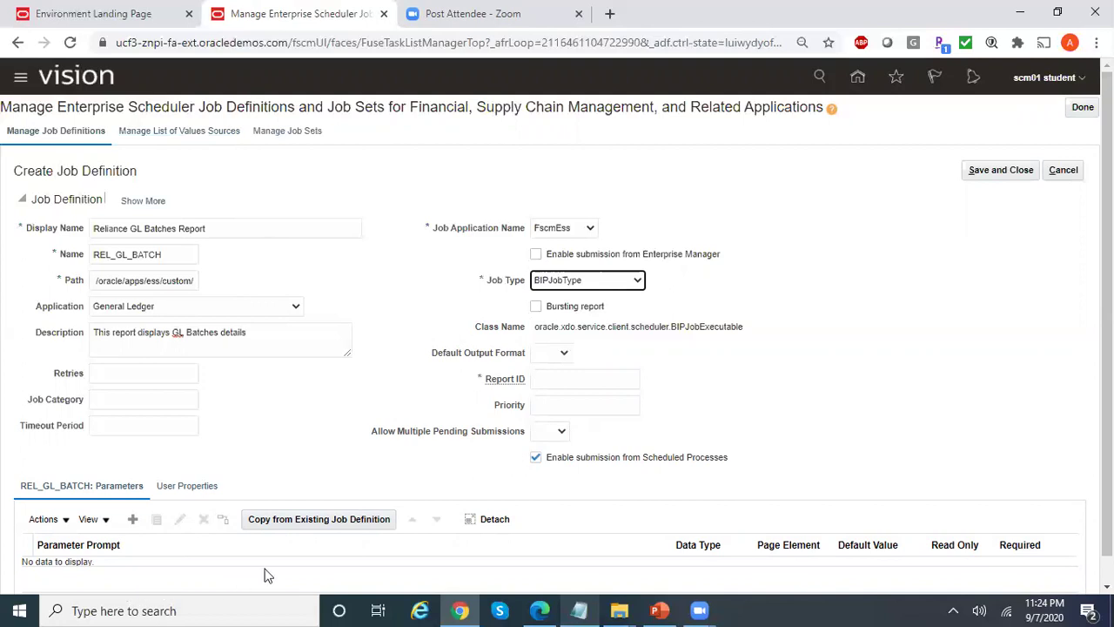
# Focus Report ID, then select the saved GL_Batches_Report.xdo path in Notepad.
pyautogui.click(571, 379)
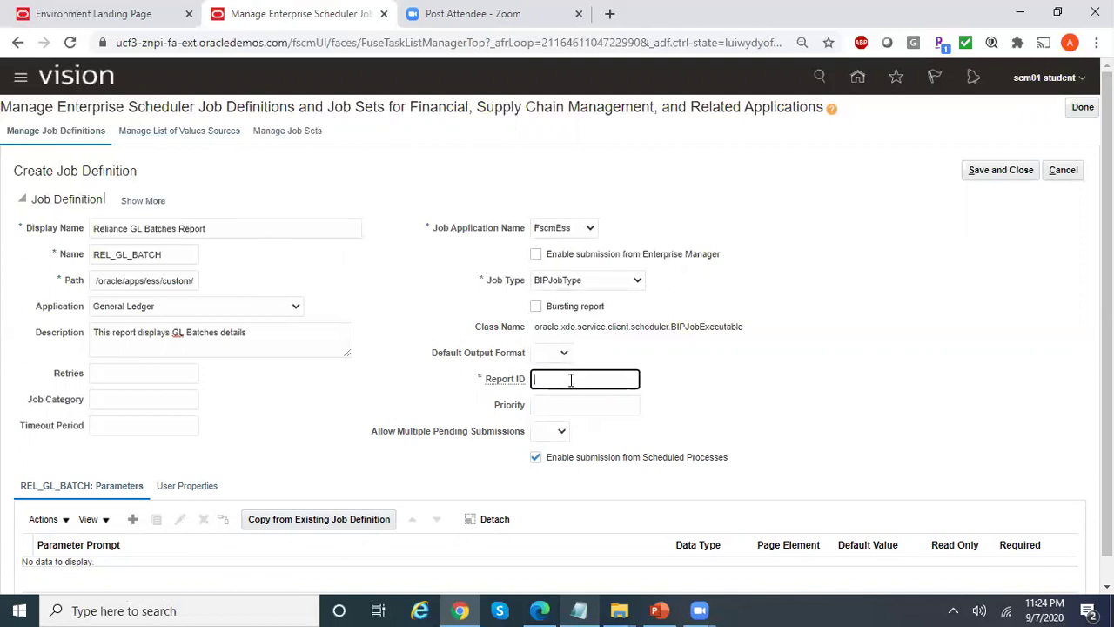
pyautogui.click(581, 609)
pyautogui.moveTo(918, 64); pyautogui.dragTo(643, 64)
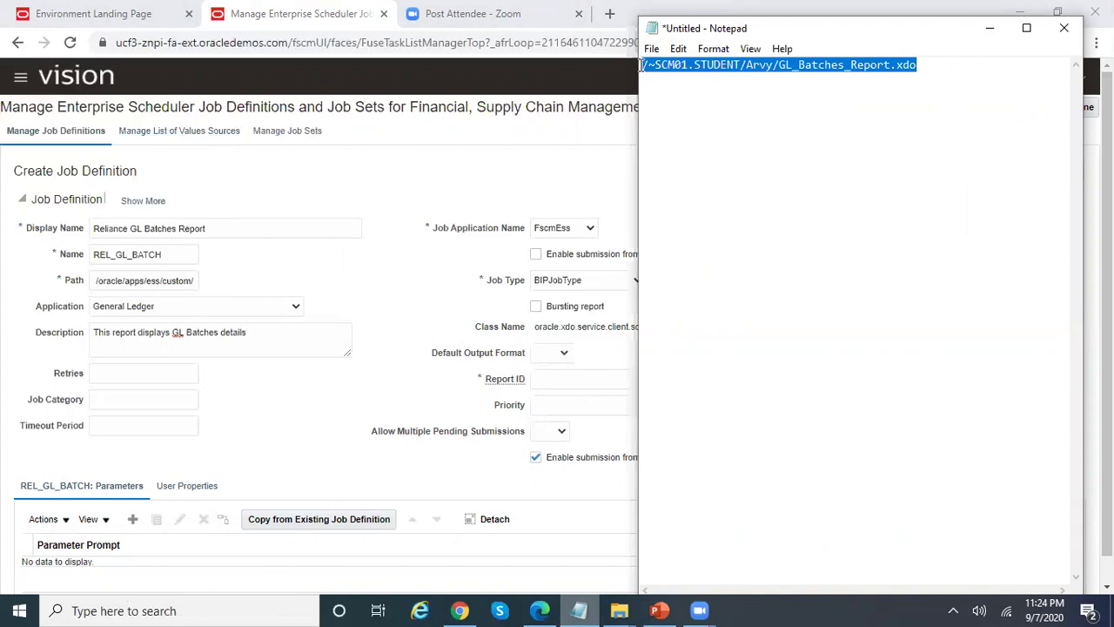
# Paste the GL_Batches_Report.xdo path into Report ID, attempt Save and Close, and dismiss the error.
pyautogui.click(577, 380)
pyautogui.hotkey('ctrl', 'v')
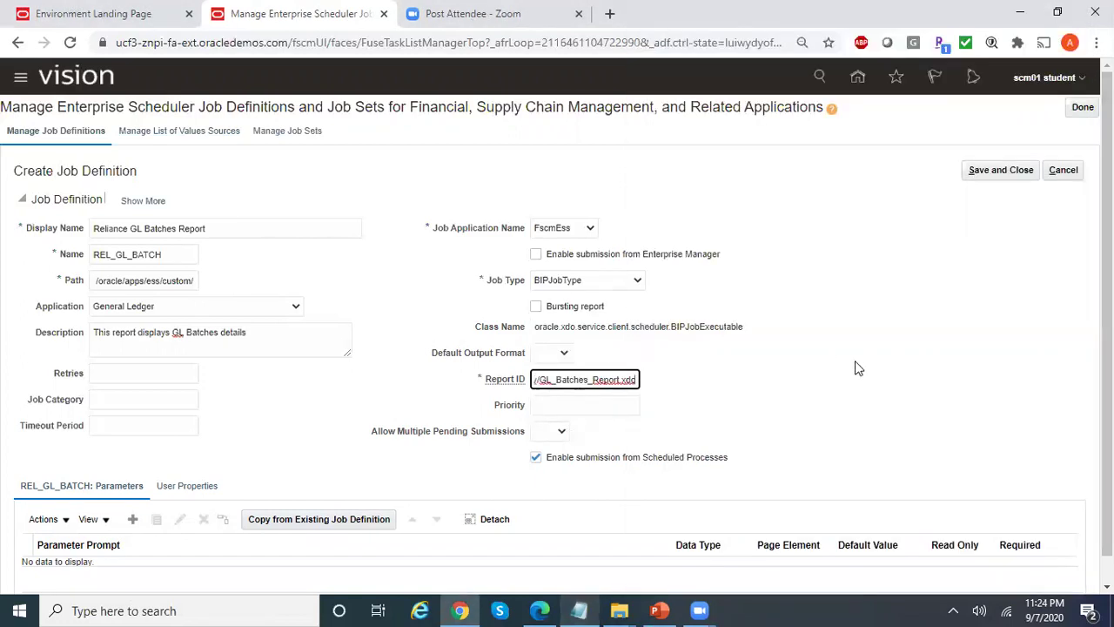
pyautogui.click(854, 366)
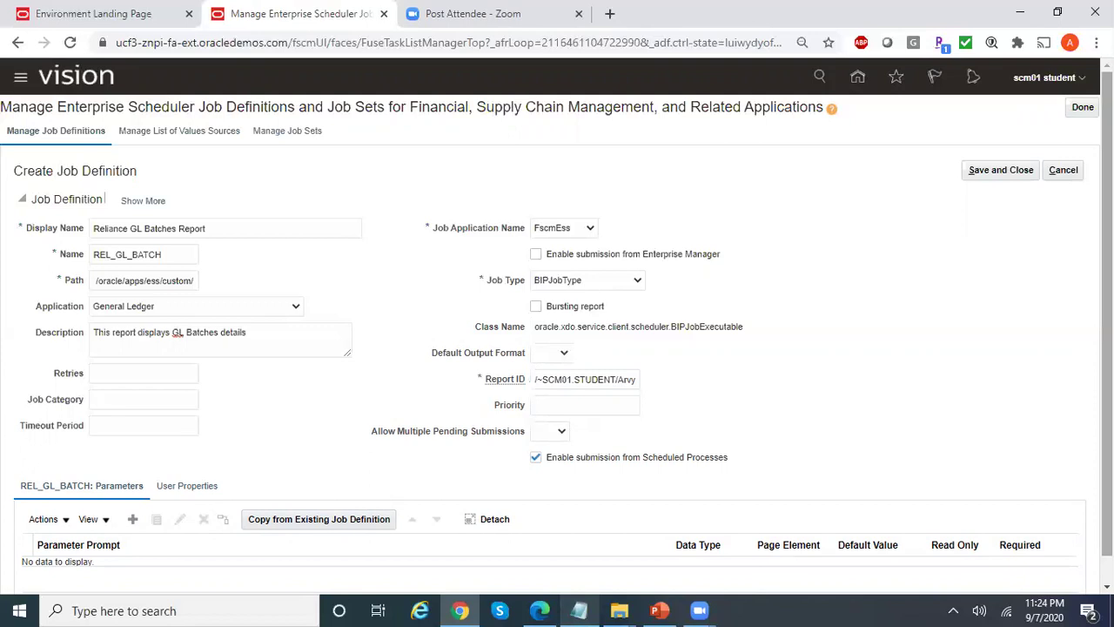
pyautogui.click(1000, 174)
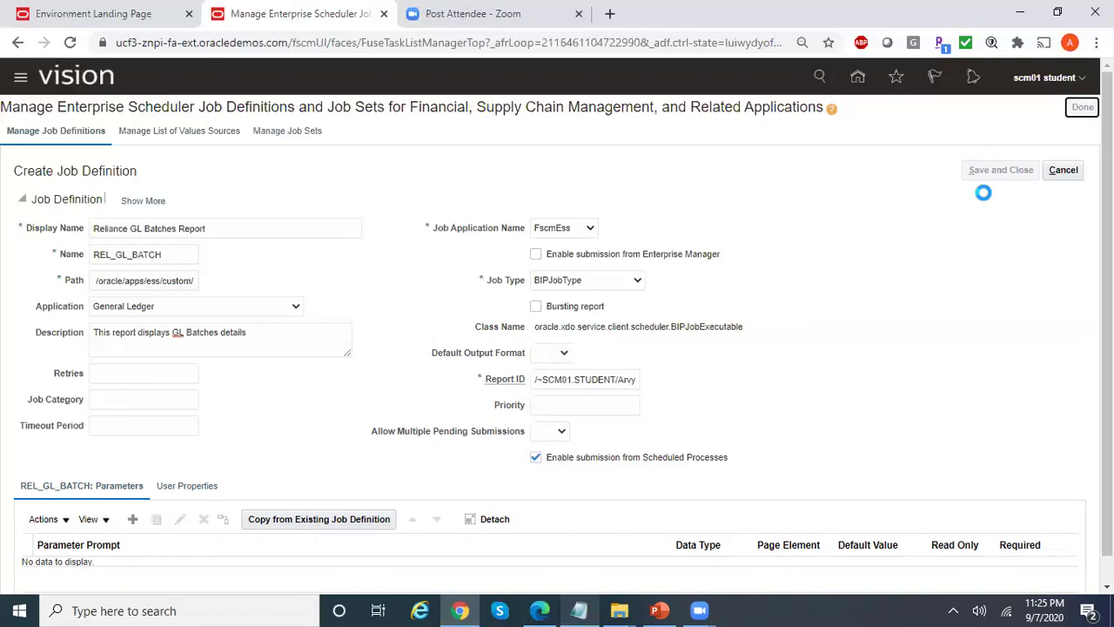
pyautogui.press('Return')
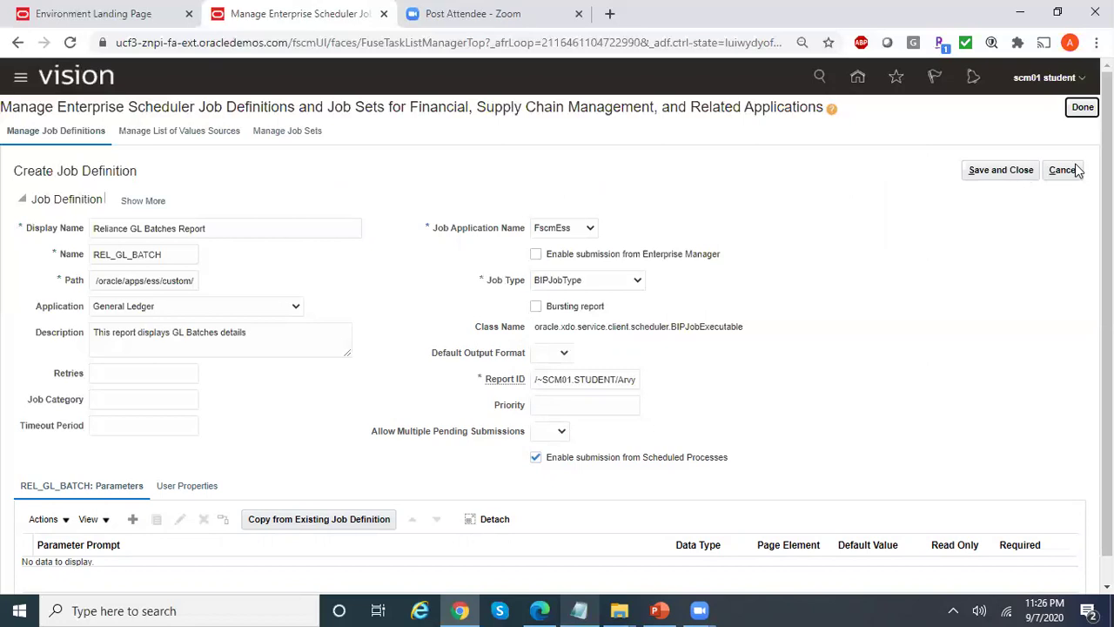
# Leave the job definition and task search pages and go to Scheduled Processes via the Navigator.
pyautogui.click(1079, 108)
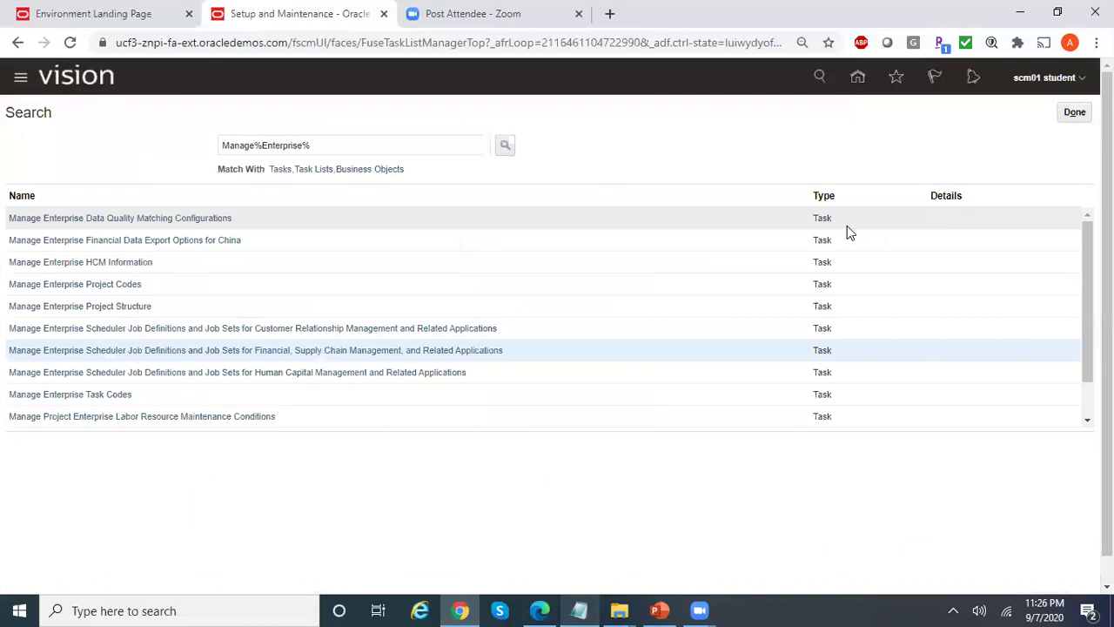
pyautogui.click(1075, 114)
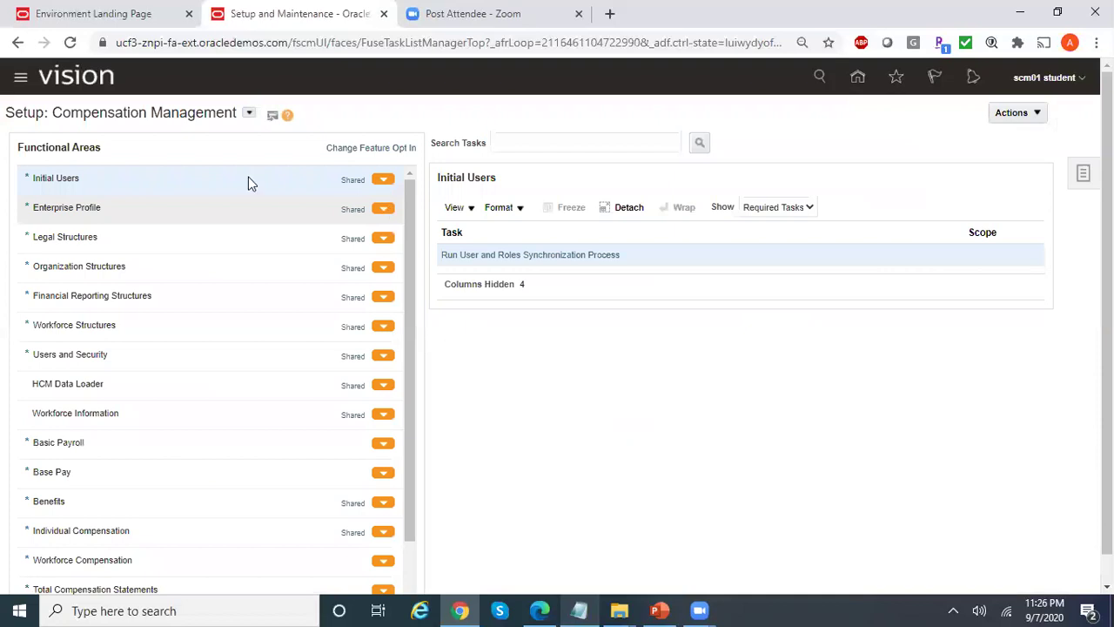
pyautogui.click(19, 81)
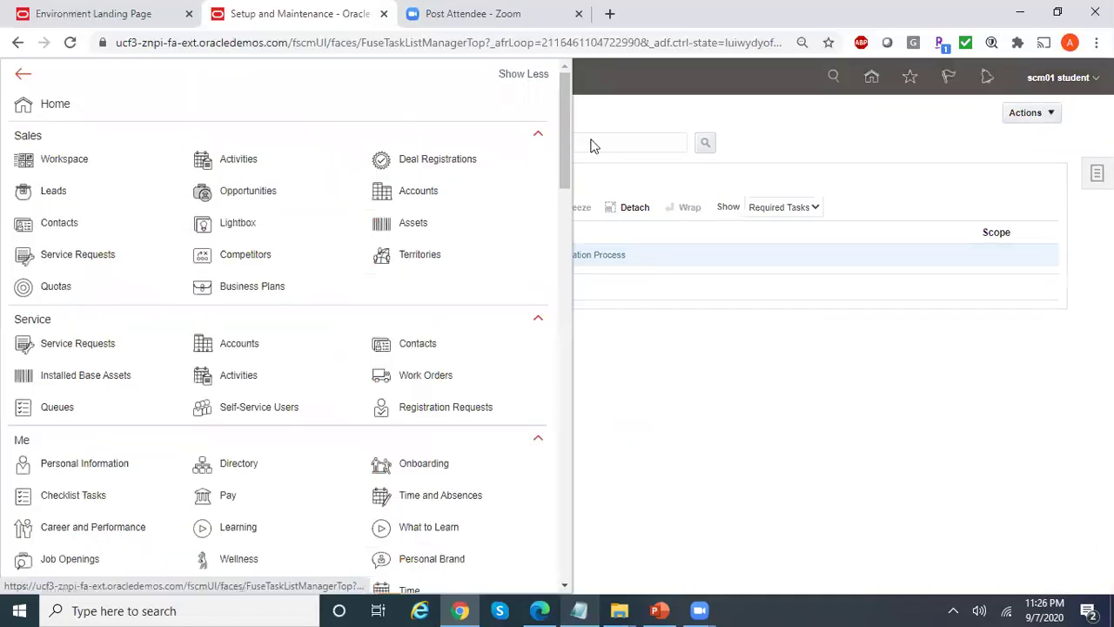
pyautogui.moveTo(563, 161); pyautogui.dragTo(564, 482)
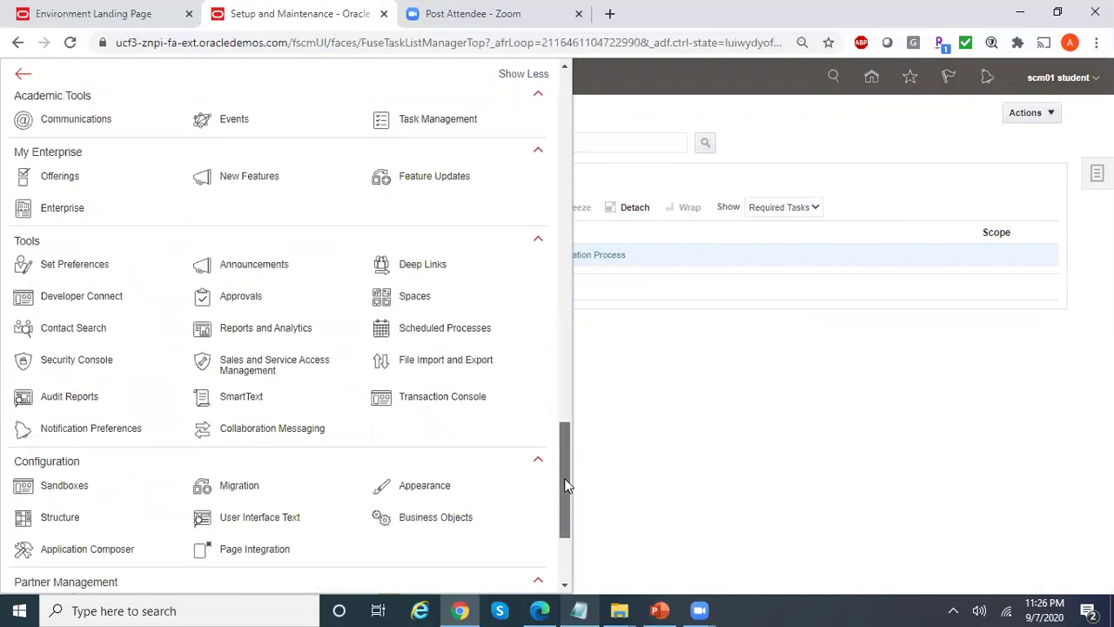
pyautogui.click(451, 329)
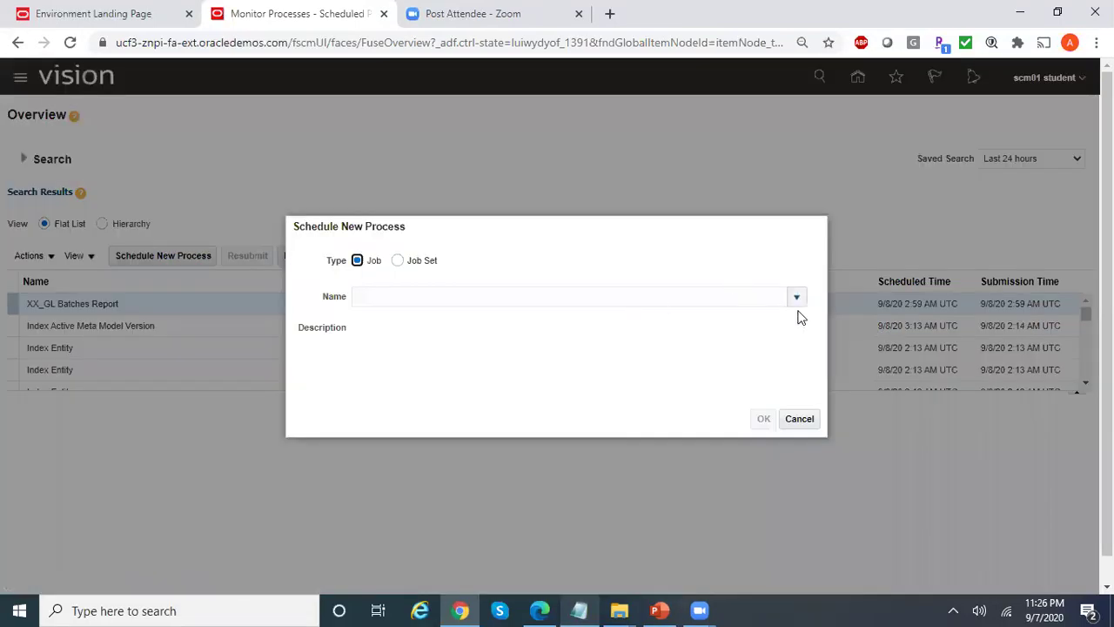
# Search the job Name list for 'Reliance GL%'.
pyautogui.click(797, 300)
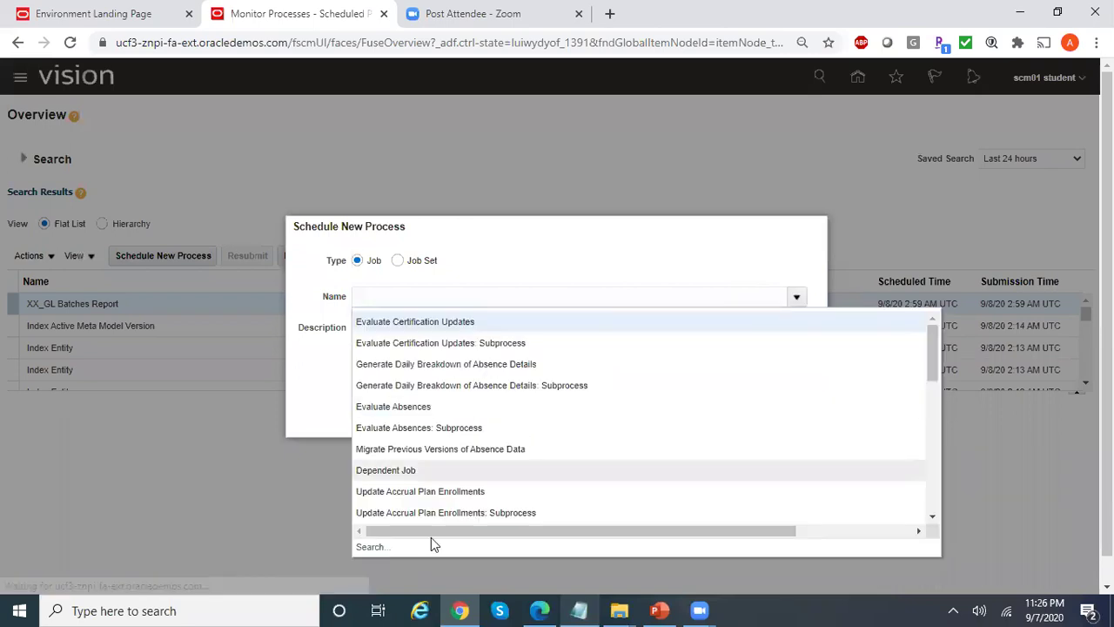
pyautogui.click(367, 547)
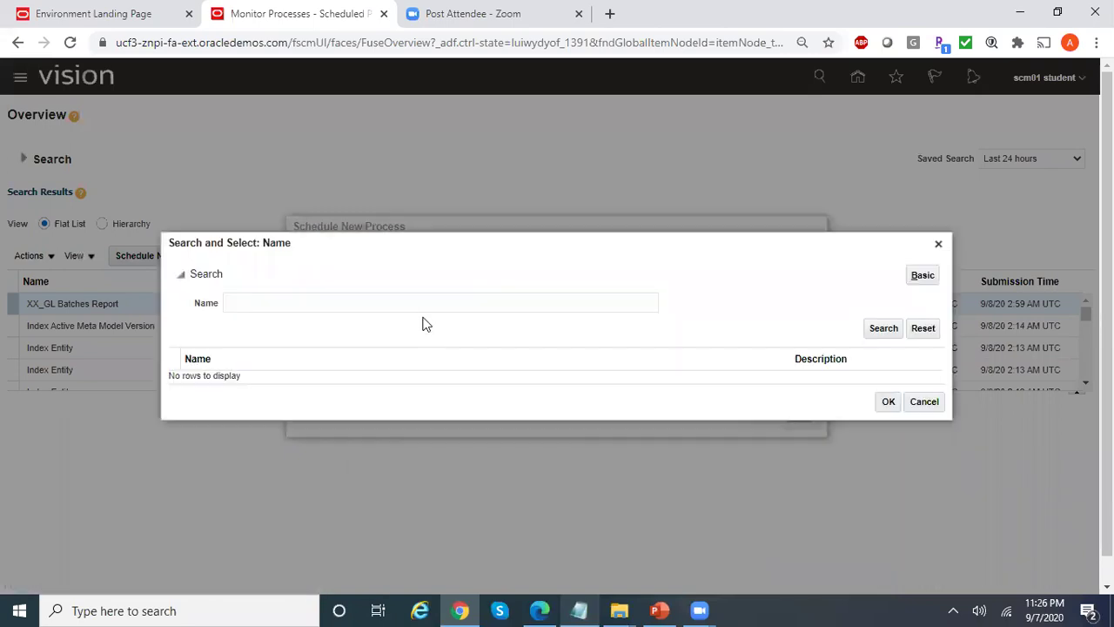
pyautogui.click(386, 300)
pyautogui.write('Relia')
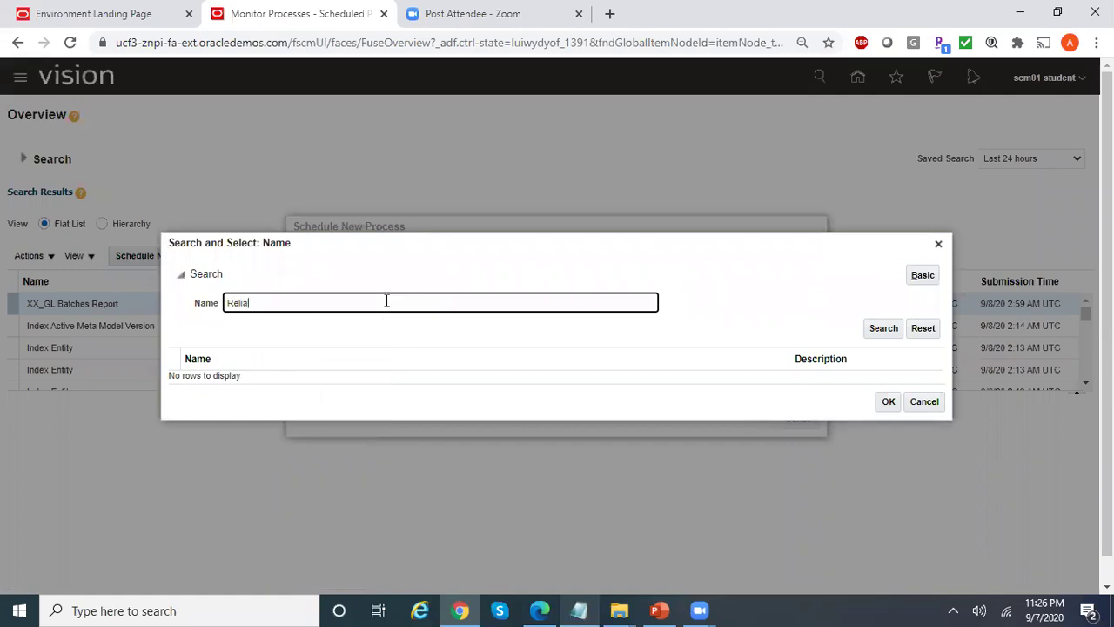
pyautogui.write('nce GL%')
pyautogui.click(875, 333)
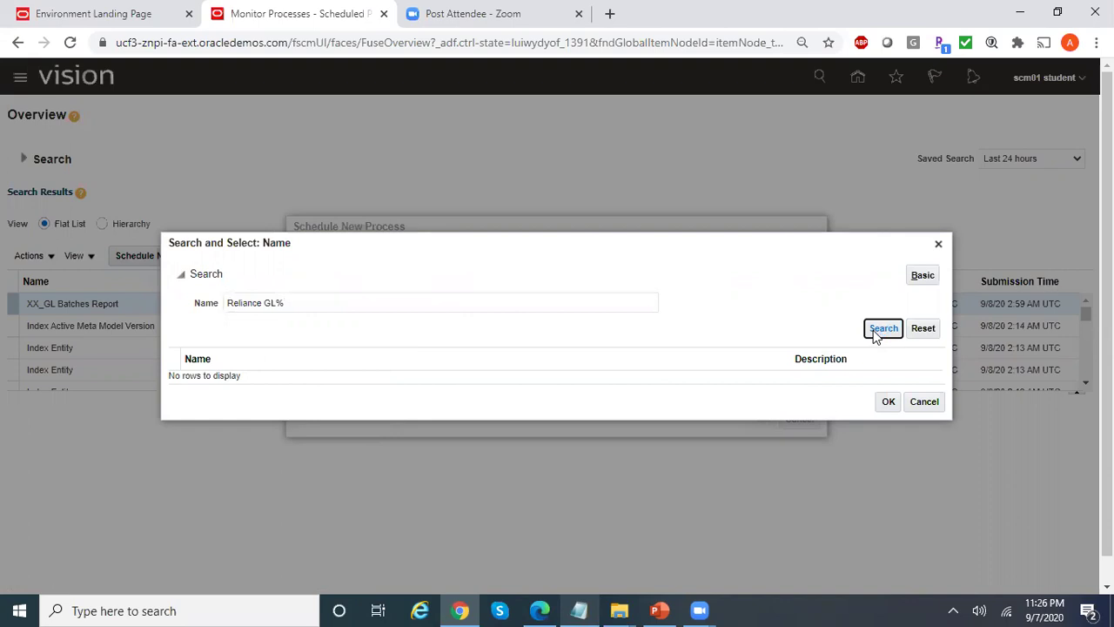
# Broaden the search to 'Reliance%', close the empty results and cancel the new process.
pyautogui.click(321, 303)
pyautogui.press('BackSpace')
pyautogui.press('BackSpace')
pyautogui.press('BackSpace')
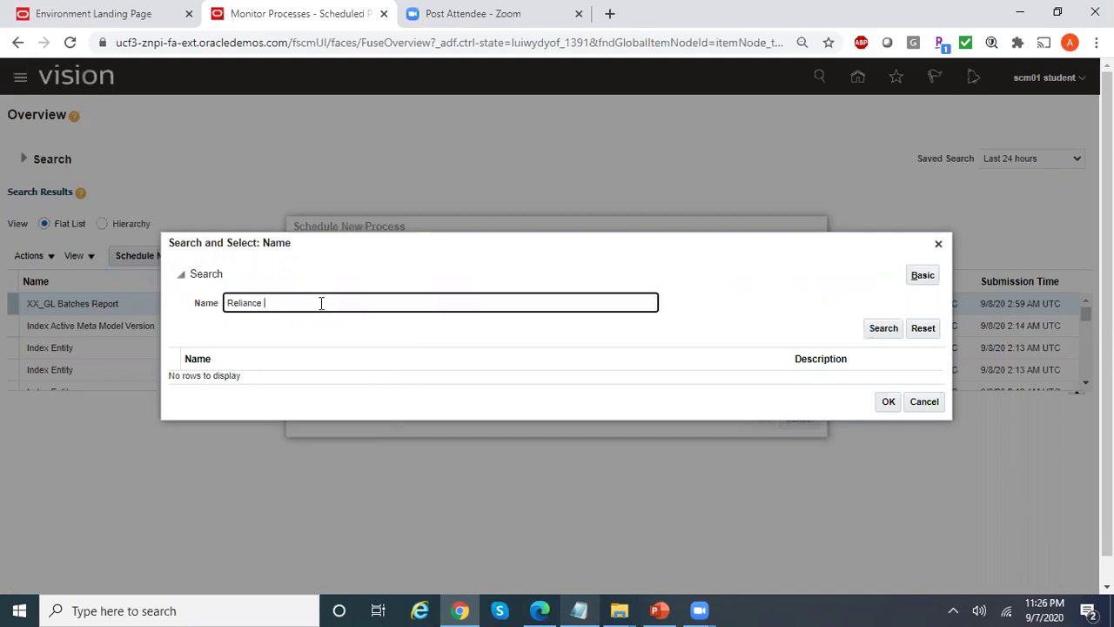
pyautogui.write('%')
pyautogui.click(883, 328)
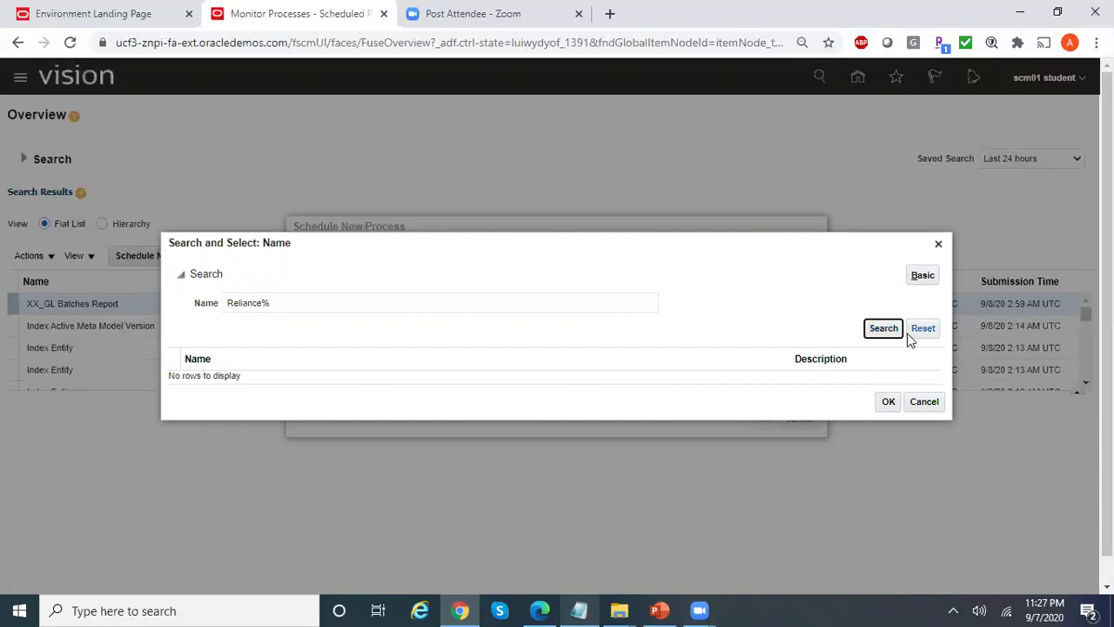
pyautogui.click(938, 244)
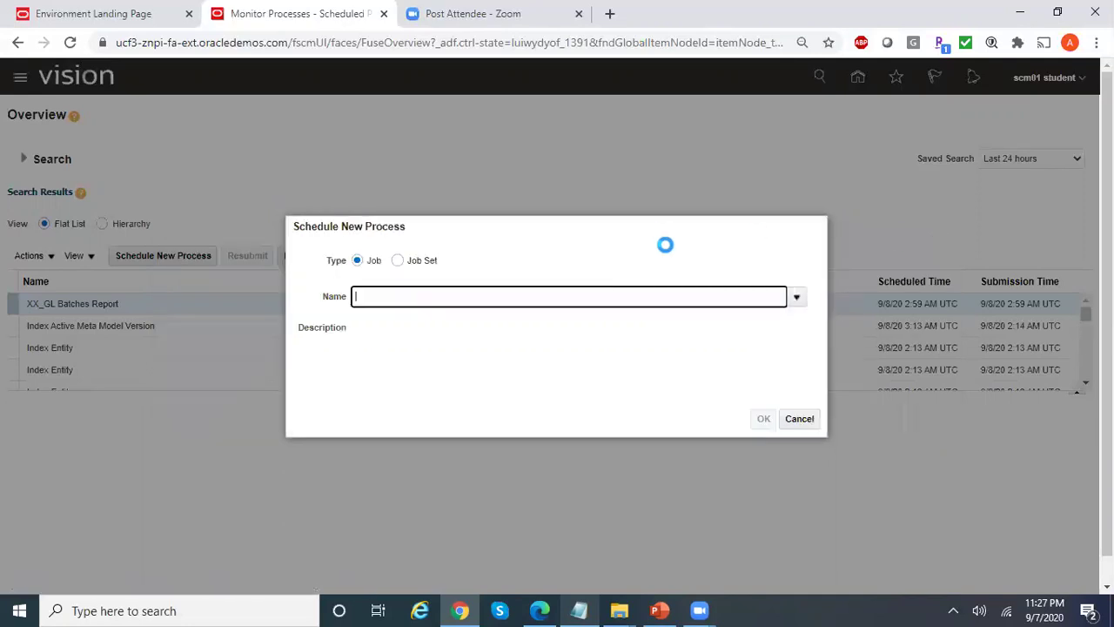
pyautogui.click(798, 421)
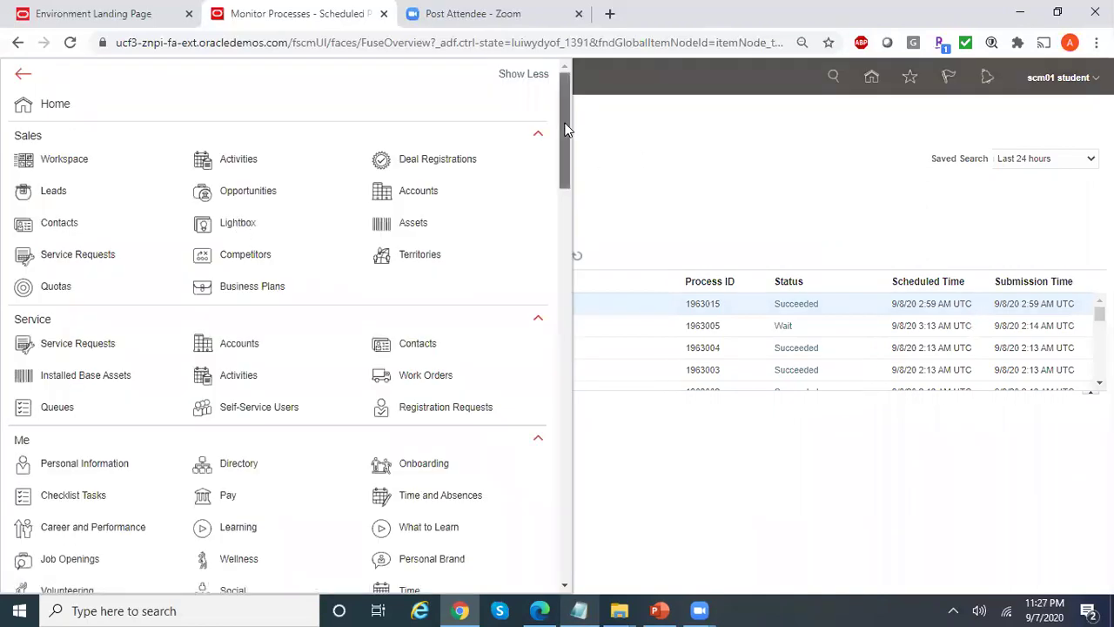
# Go to the Setup and Maintenance area.
pyautogui.moveTo(566, 131); pyautogui.dragTo(556, 467)
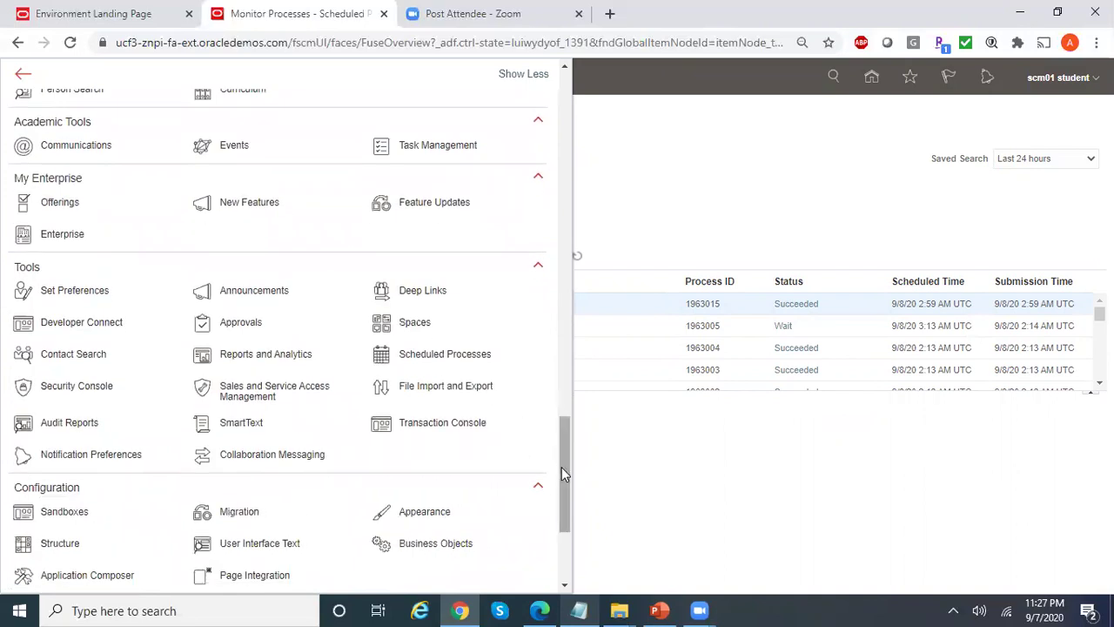
pyautogui.moveTo(561, 491); pyautogui.dragTo(567, 543)
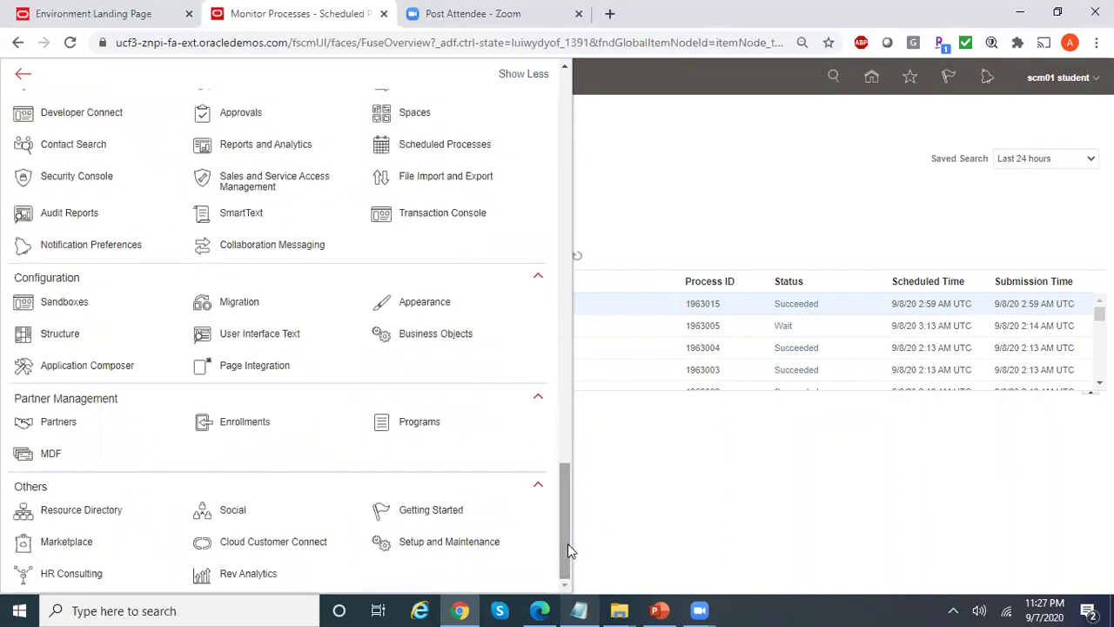
pyautogui.click(470, 542)
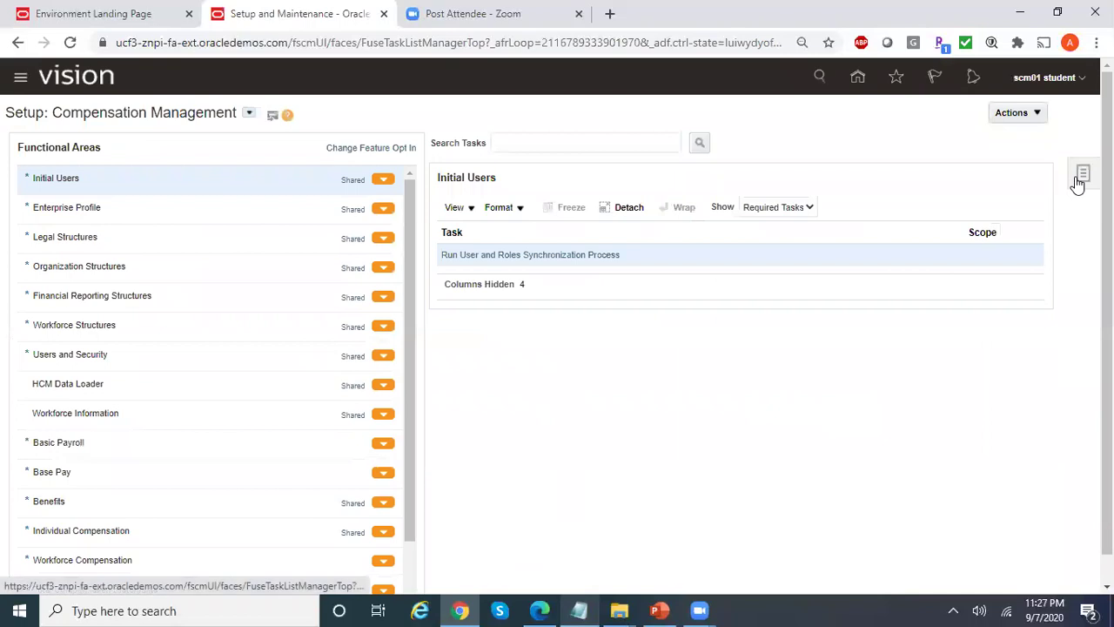
# Search setup tasks for Manage%Enterprise% and open the Financial, Supply Chain Job Definitions task.
pyautogui.click(1079, 179)
pyautogui.click(957, 209)
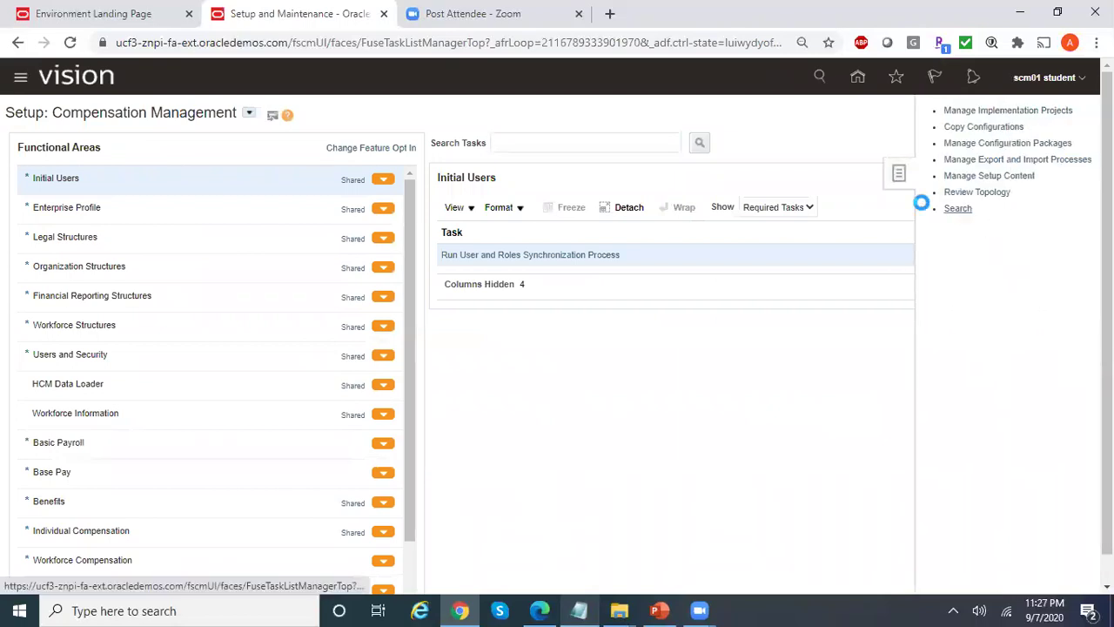
pyautogui.click(360, 143)
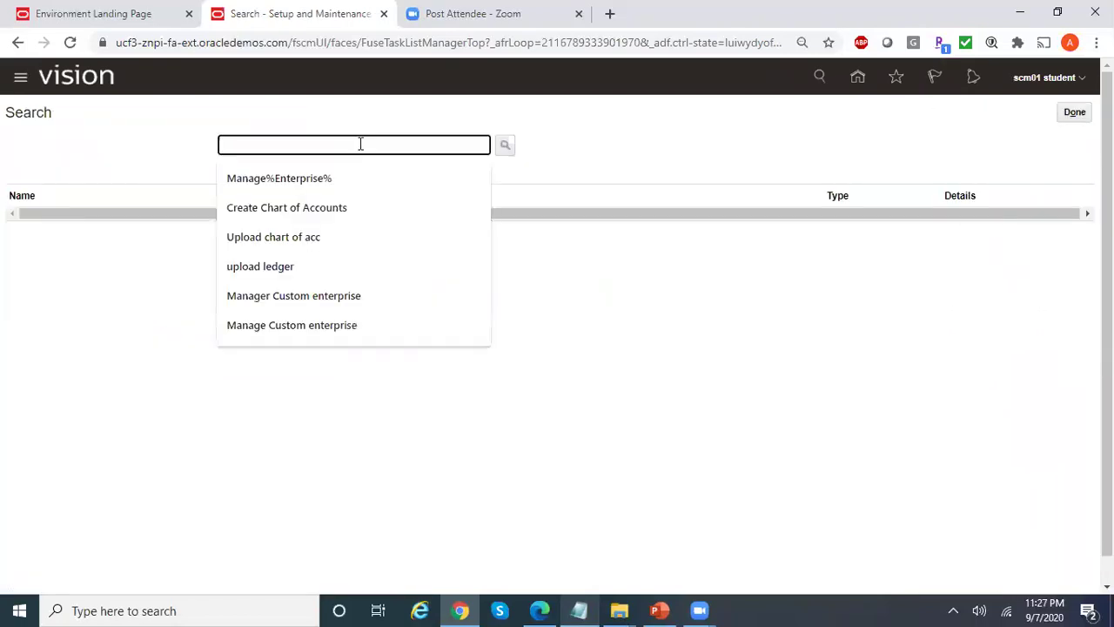
pyautogui.click(357, 177)
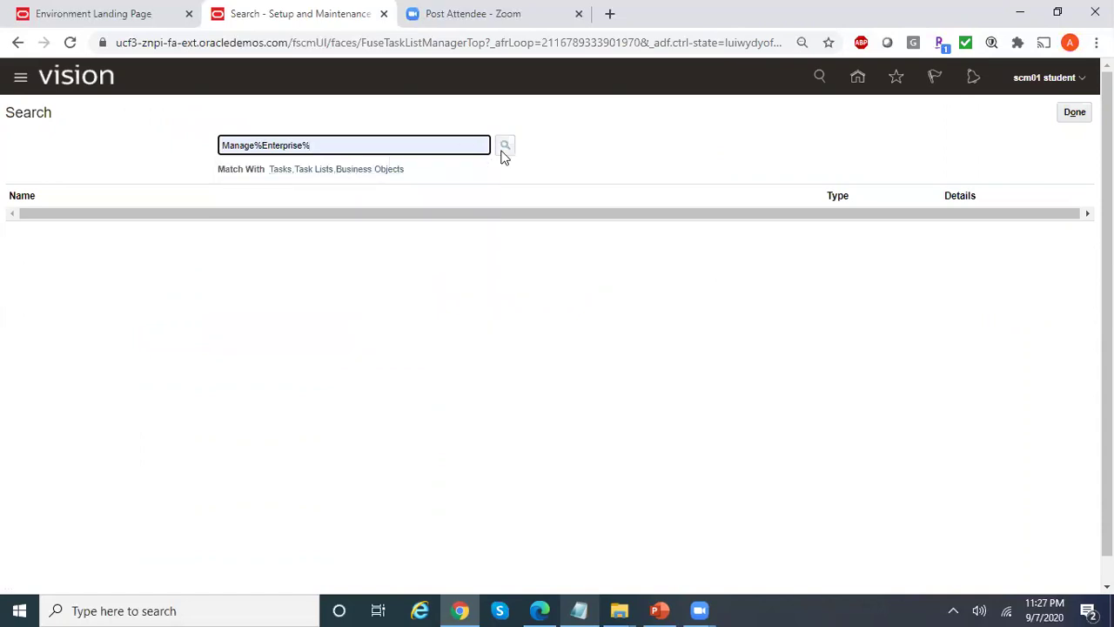
pyautogui.click(503, 149)
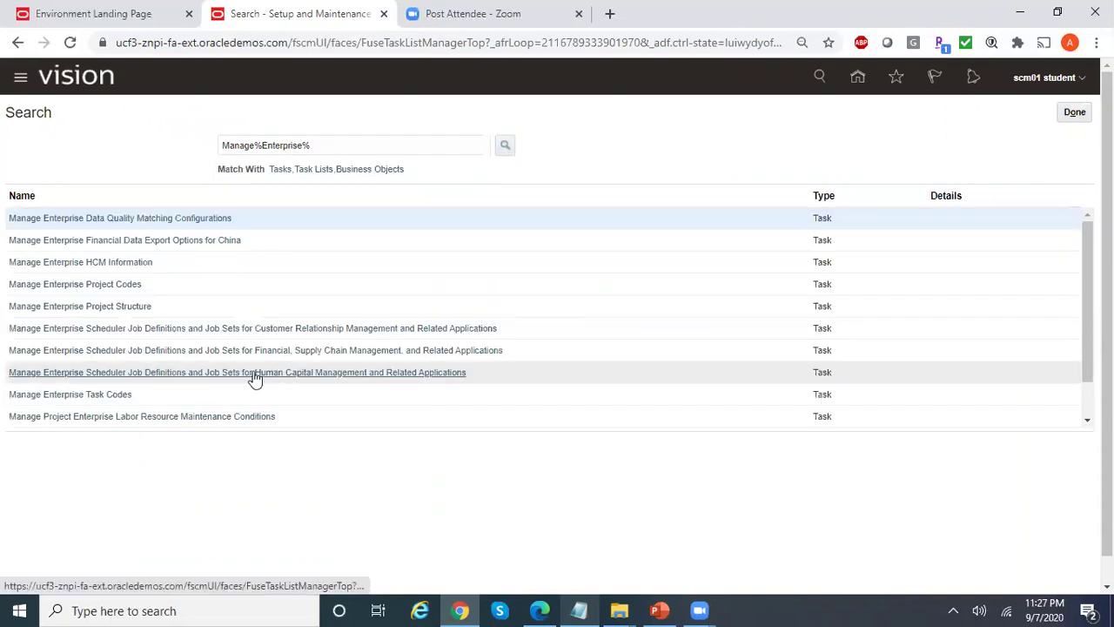
pyautogui.click(244, 351)
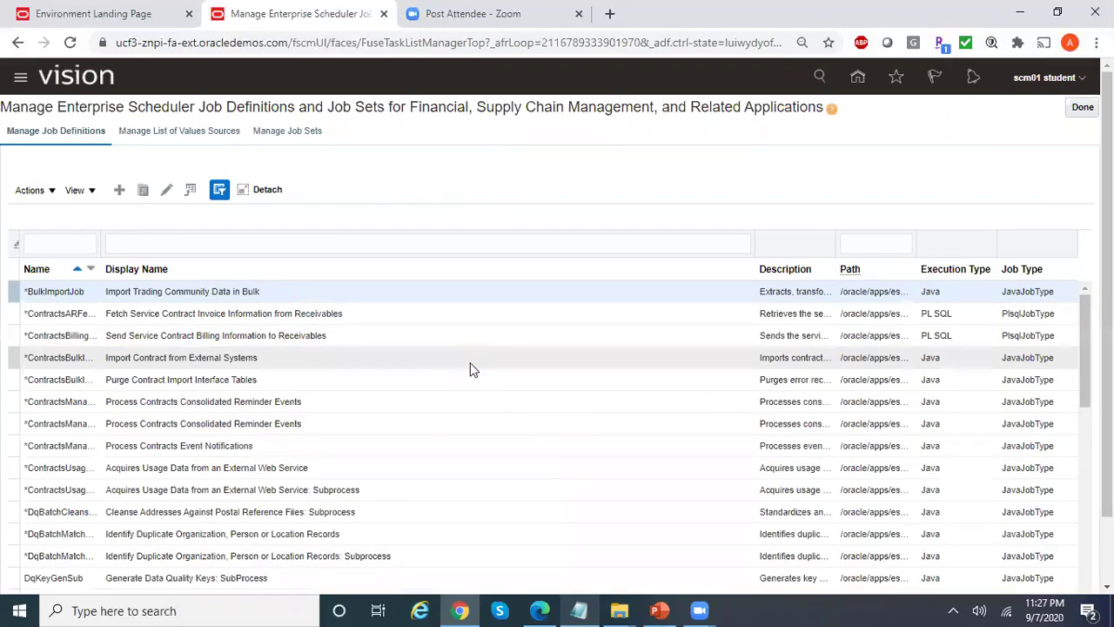
# Create a job definition 'Reliance GL Batches Report', name REL_GL_RPT, with the pasted custom folder path.
pyautogui.click(121, 190)
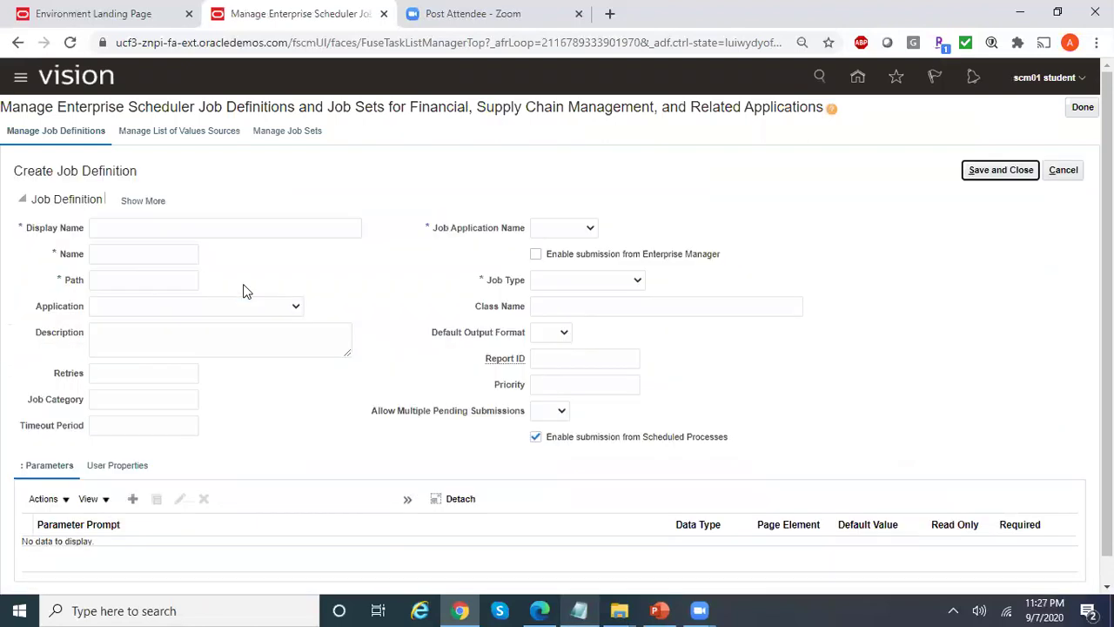
pyautogui.click(172, 225)
pyautogui.write('Relia')
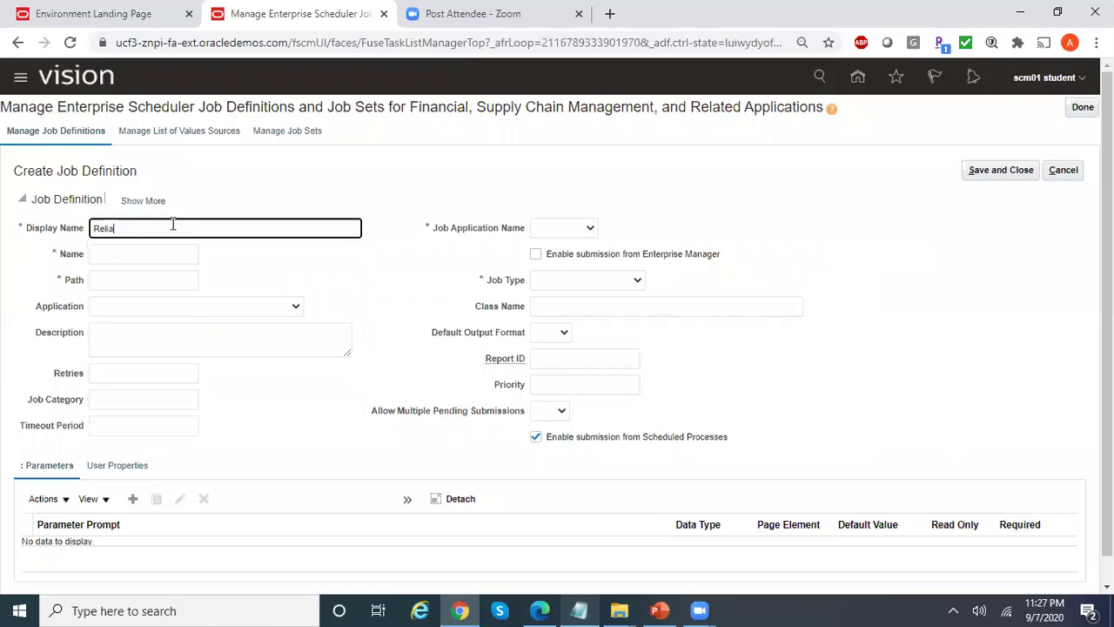
pyautogui.write('nce GL Batches Report')
pyautogui.click(140, 250)
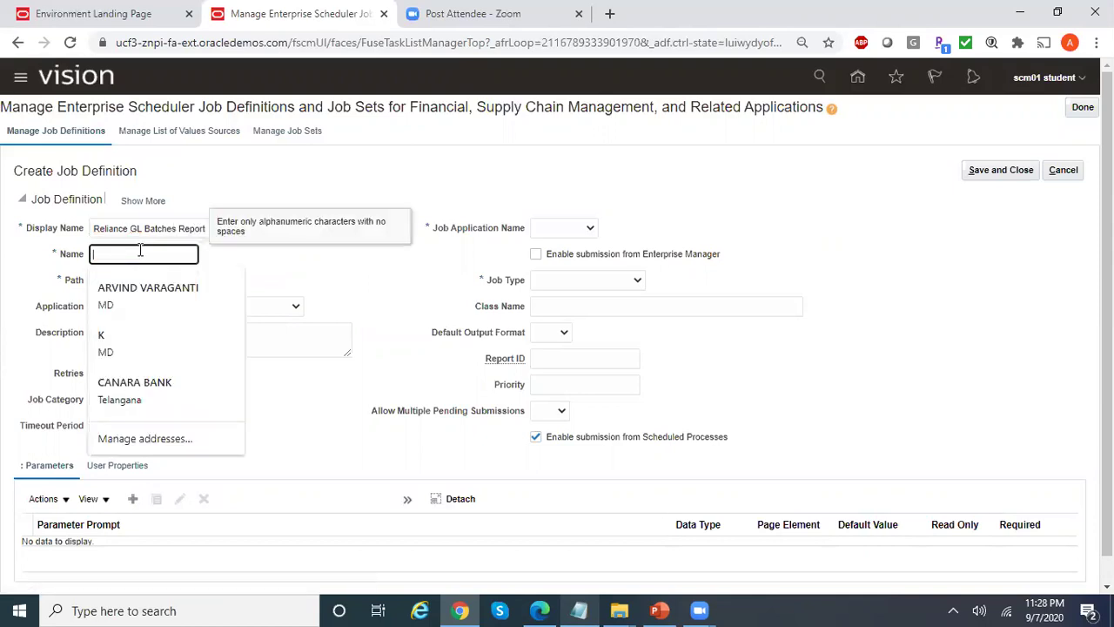
pyautogui.write('REL_')
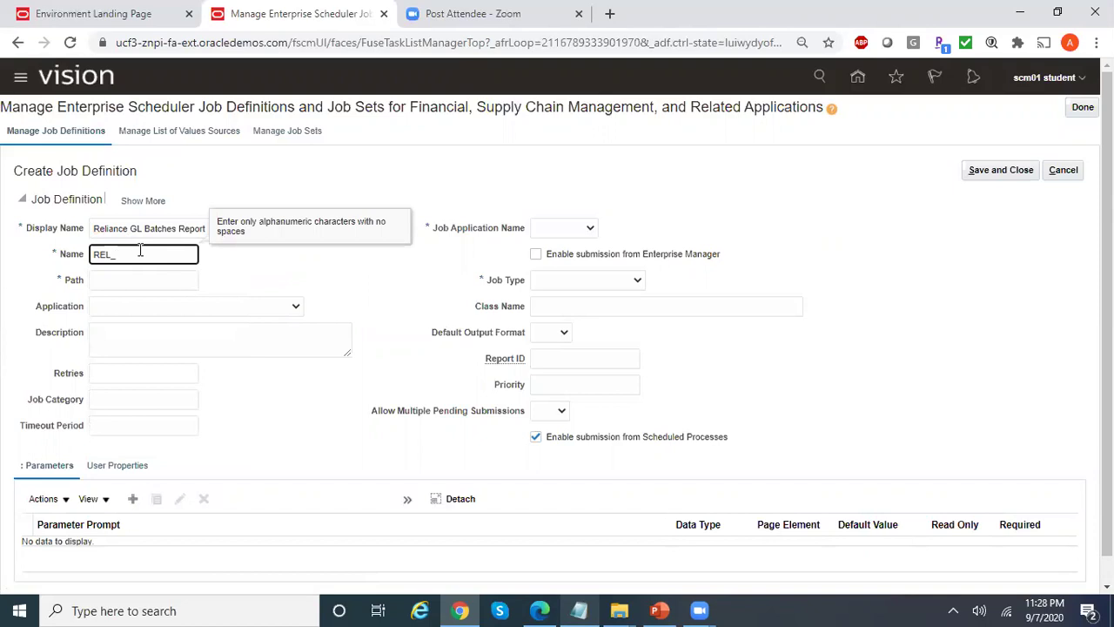
pyautogui.write('GL_RPT')
pyautogui.click(133, 281)
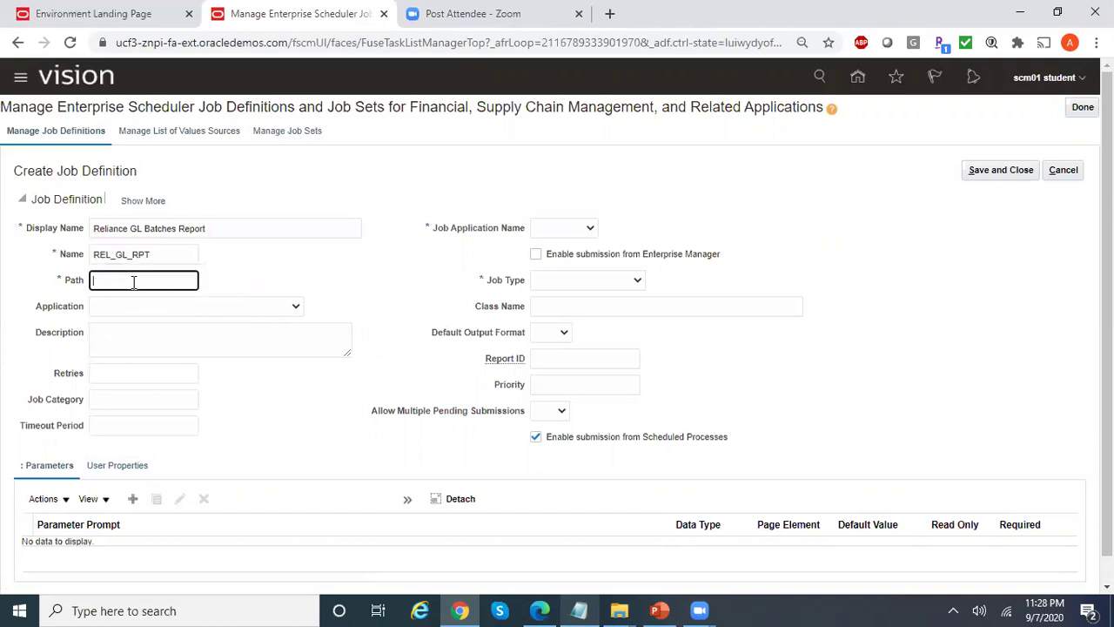
pyautogui.moveTo(413, 255); pyautogui.dragTo(310, 258)
pyautogui.hotkey('ctrl', 'c')
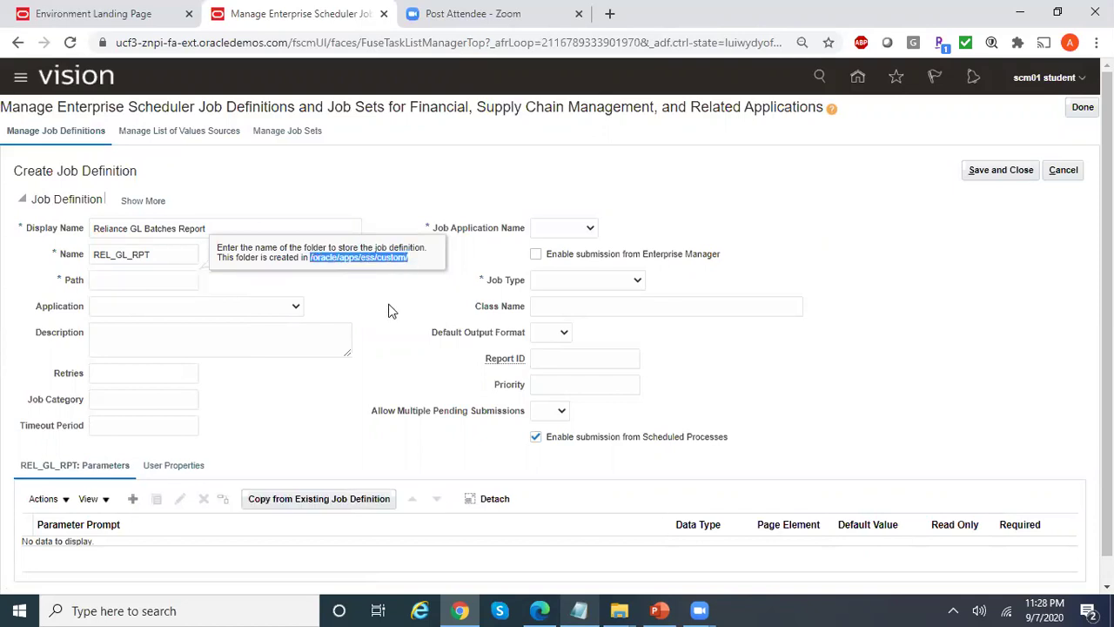
pyautogui.click(130, 280)
pyautogui.hotkey('ctrl', 'v')
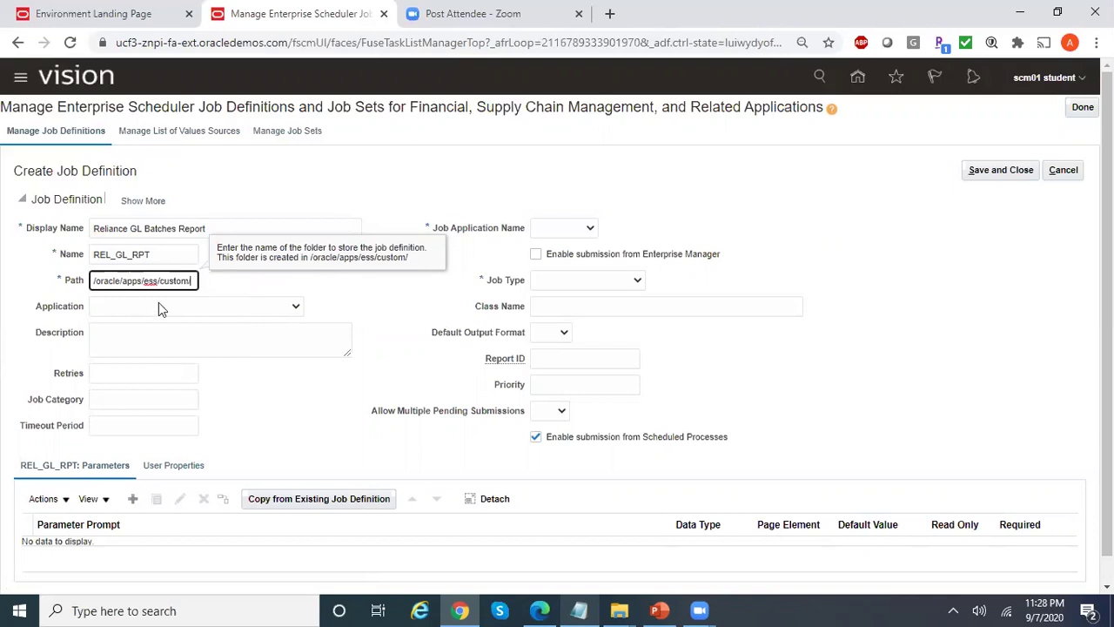
# Set the application to General Ledger and the description to 'Reliance GL Batches Defail Report'.
pyautogui.click(161, 305)
pyautogui.click(301, 287)
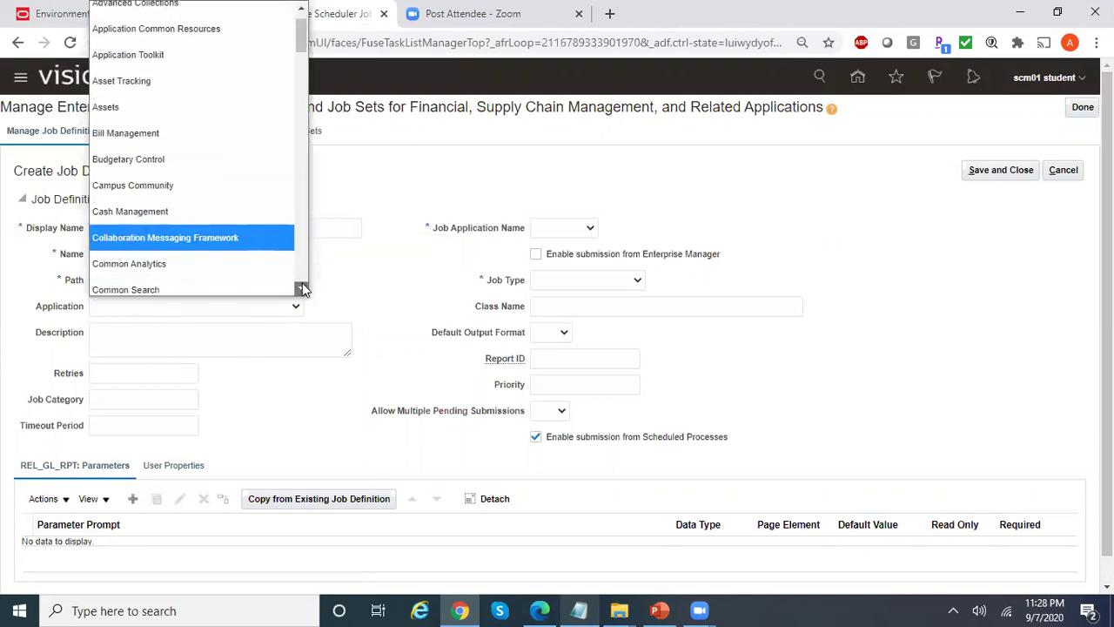
pyautogui.moveTo(301, 287); pyautogui.dragTo(301, 287)
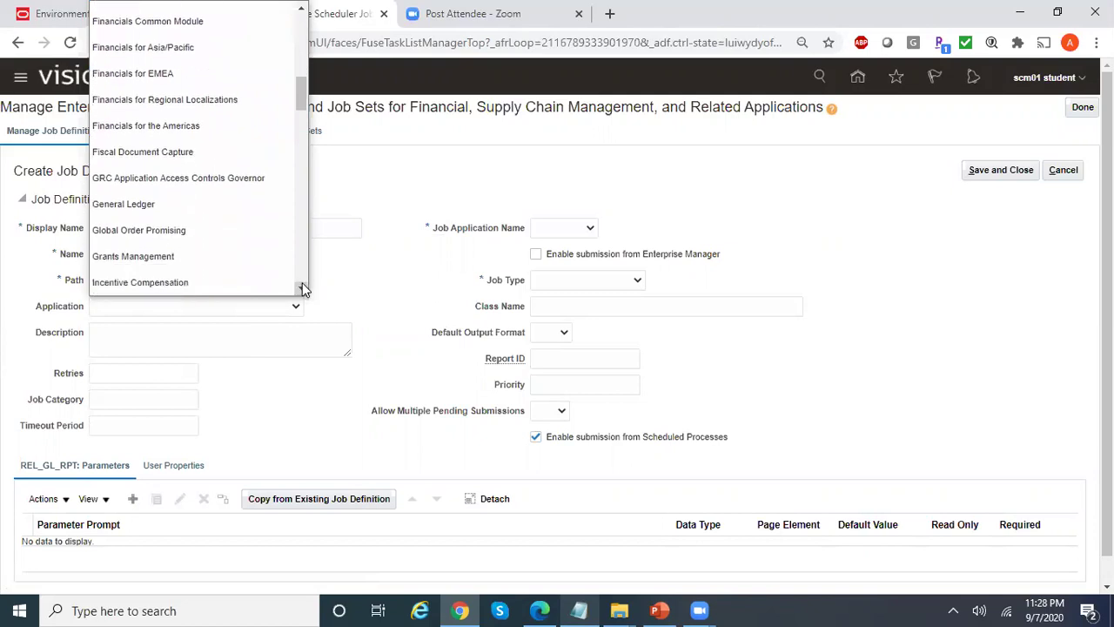
pyautogui.click(180, 205)
pyautogui.click(154, 334)
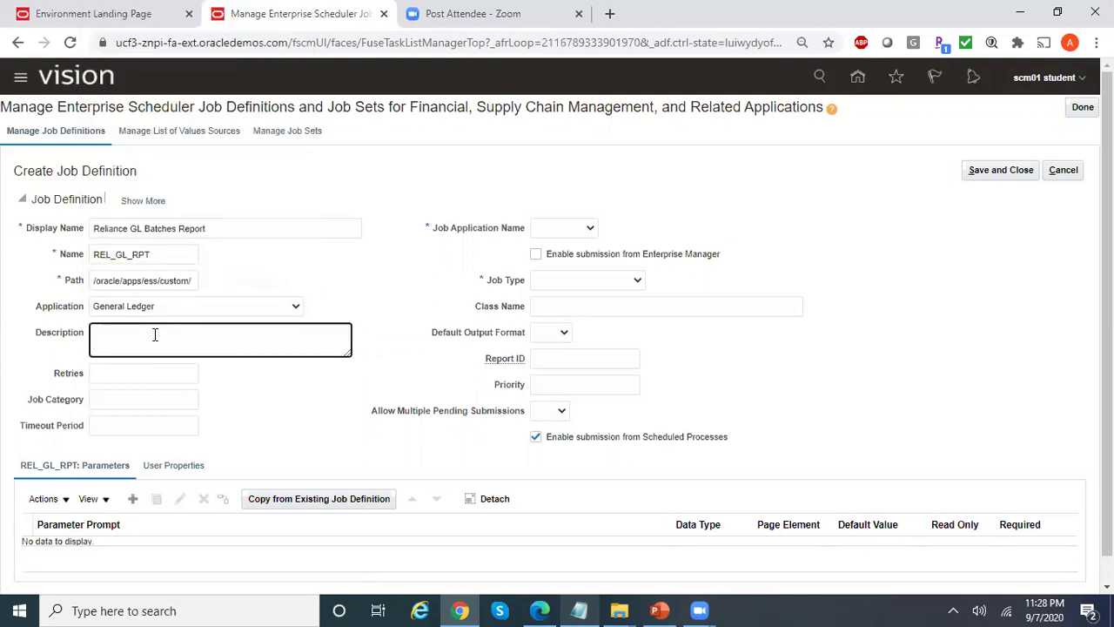
pyautogui.write('Reliance GL Batches Def')
pyautogui.write('ail Report')
# Set FscmEss and BIPJobType, paste the report's catalog path as Report ID, and save.
pyautogui.click(565, 230)
pyautogui.click(577, 329)
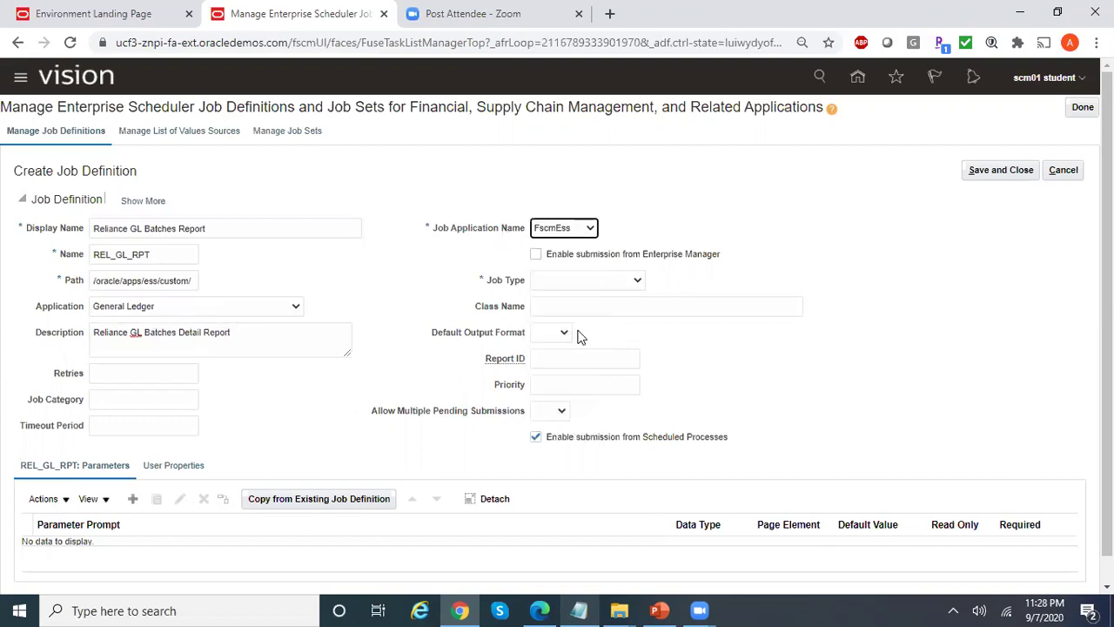
pyautogui.click(592, 283)
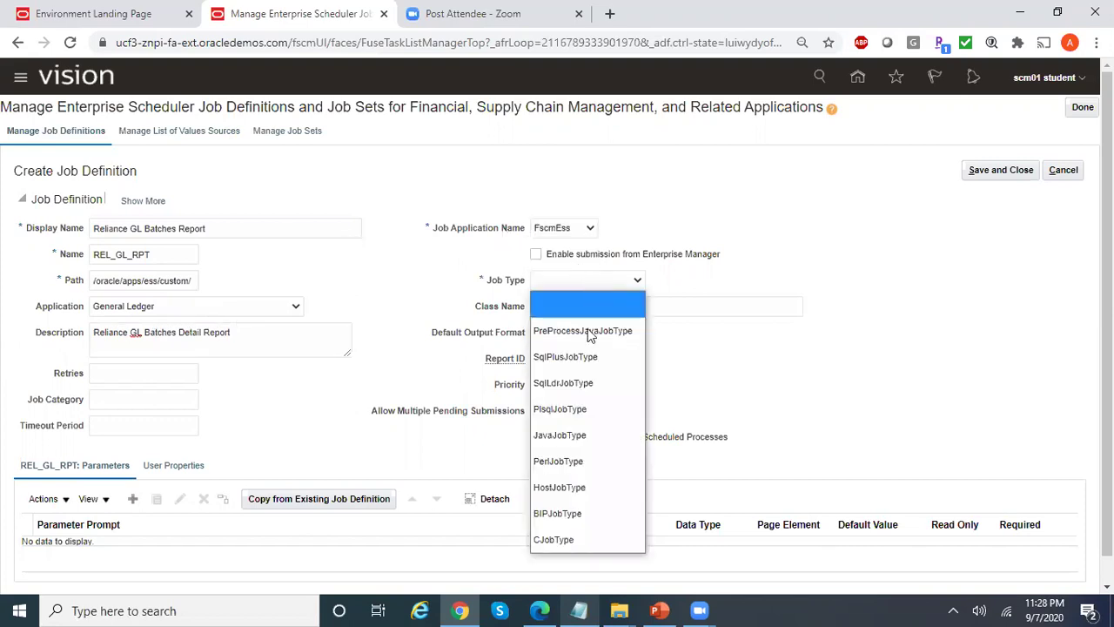
pyautogui.click(588, 513)
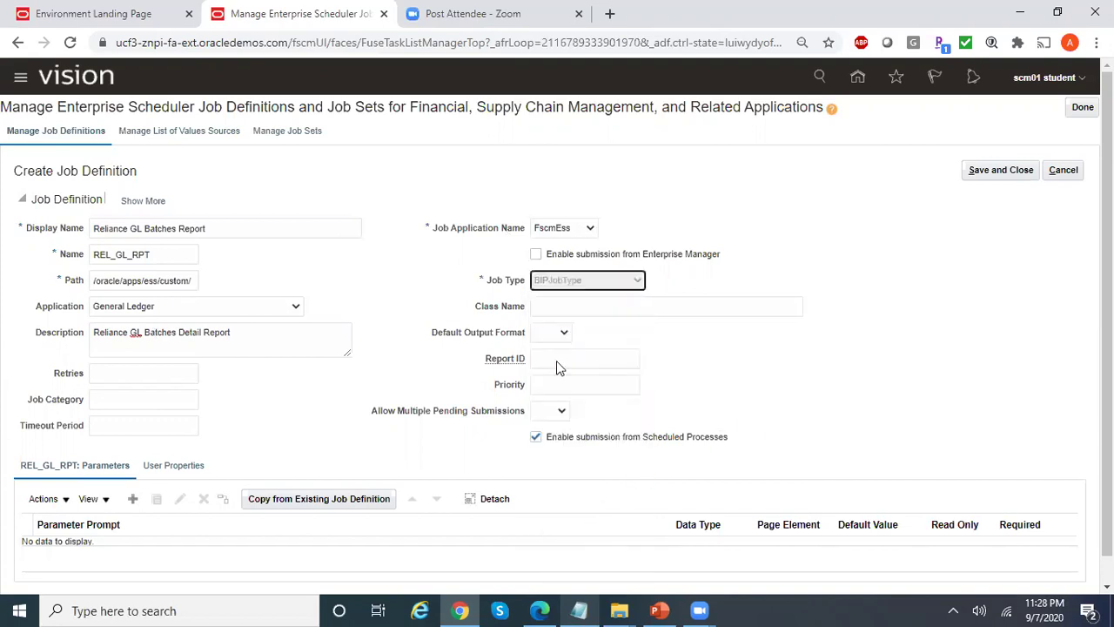
pyautogui.click(552, 383)
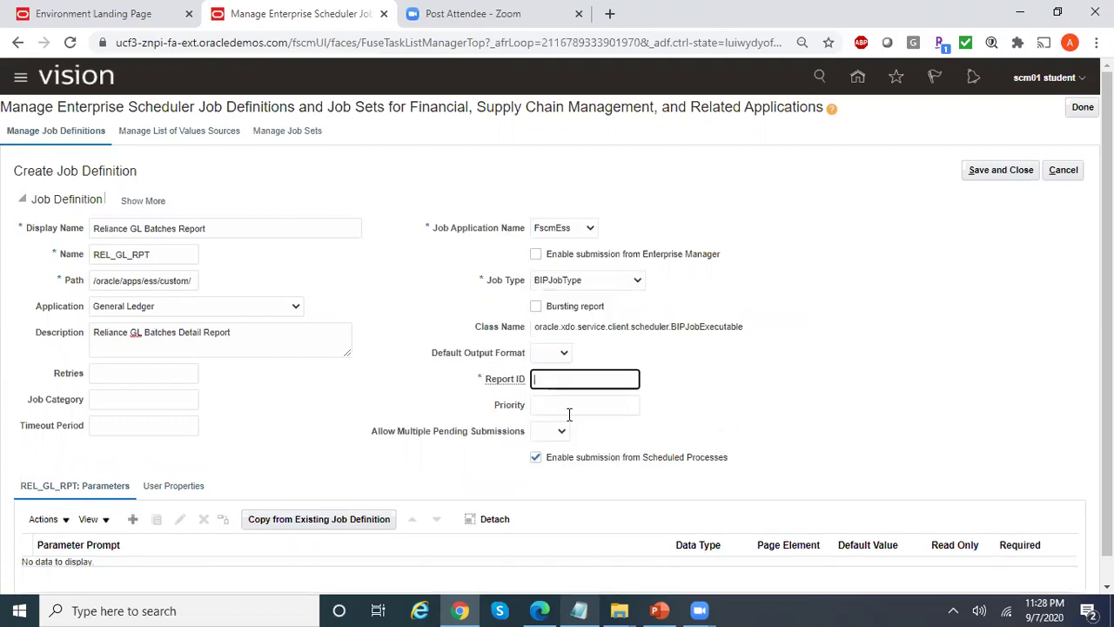
pyautogui.click(578, 610)
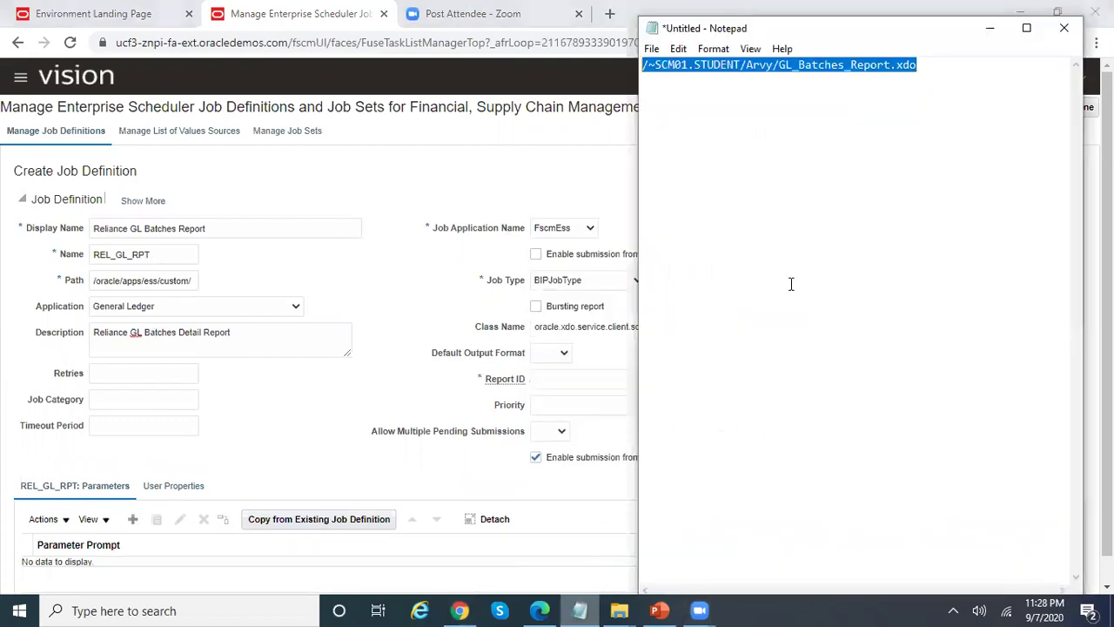
pyautogui.click(570, 379)
pyautogui.hotkey('ctrl', 'v')
pyautogui.click(908, 337)
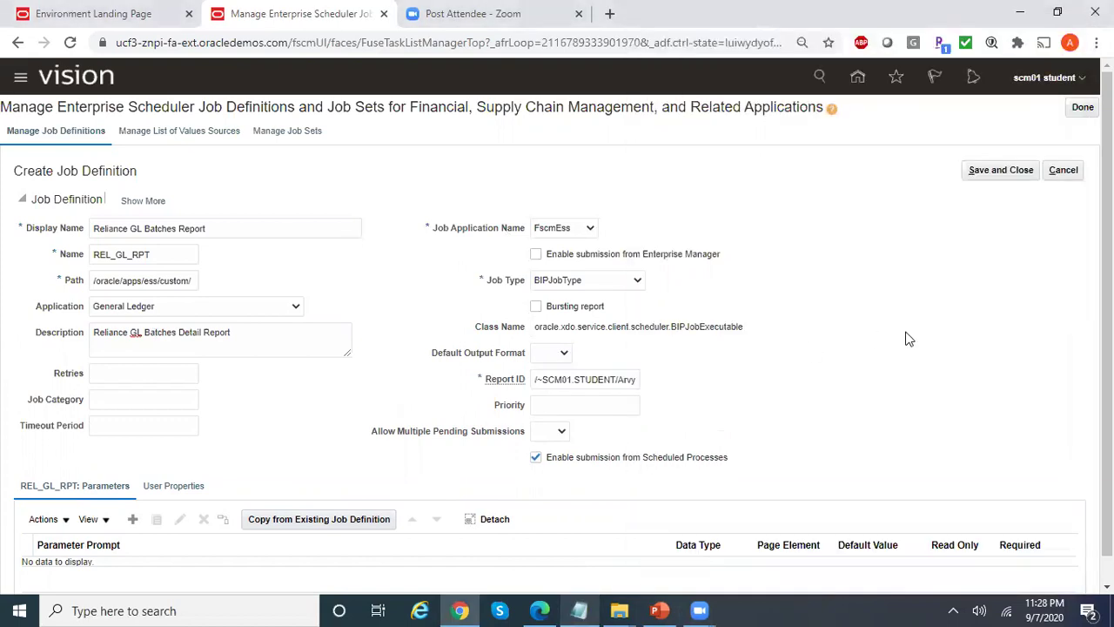
pyautogui.click(1013, 172)
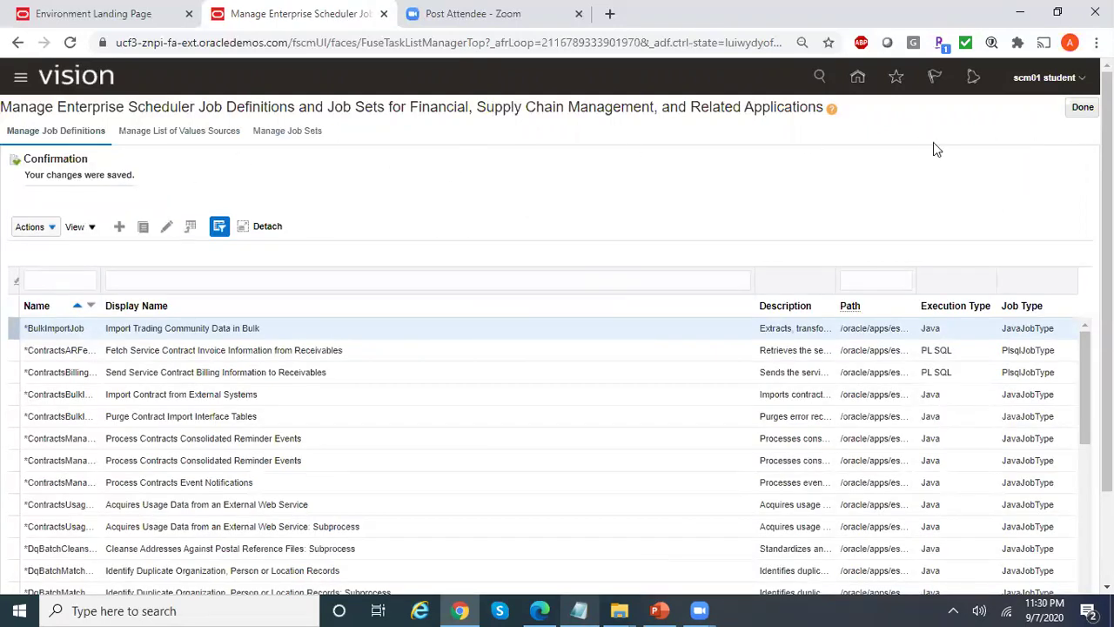
# Close the job definitions task and go to Scheduled Processes from the Navigator.
pyautogui.click(1082, 107)
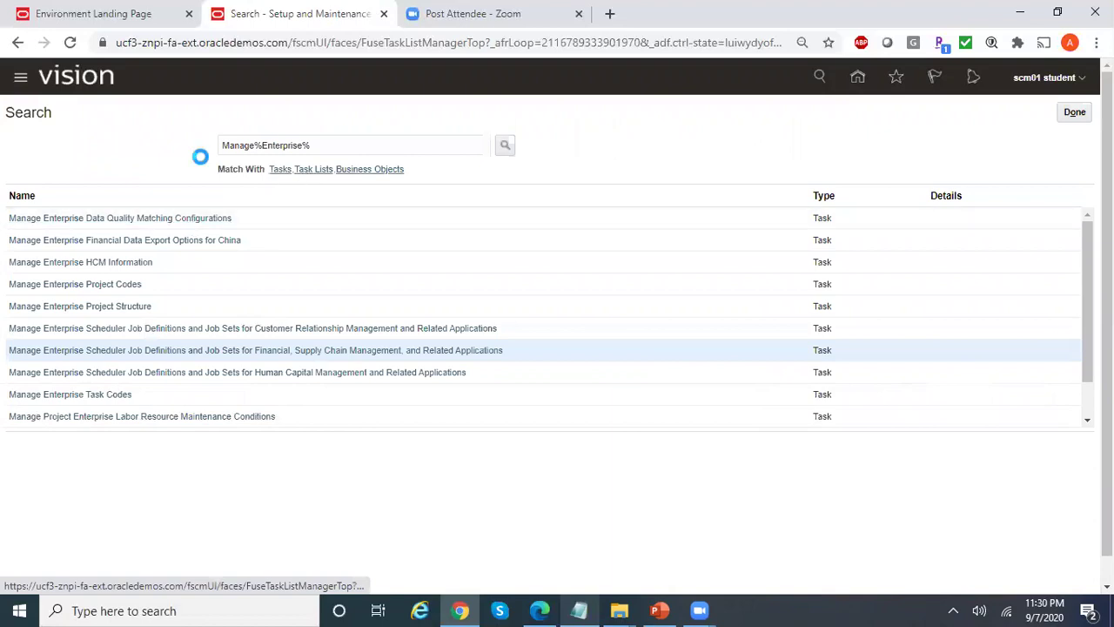
pyautogui.click(20, 77)
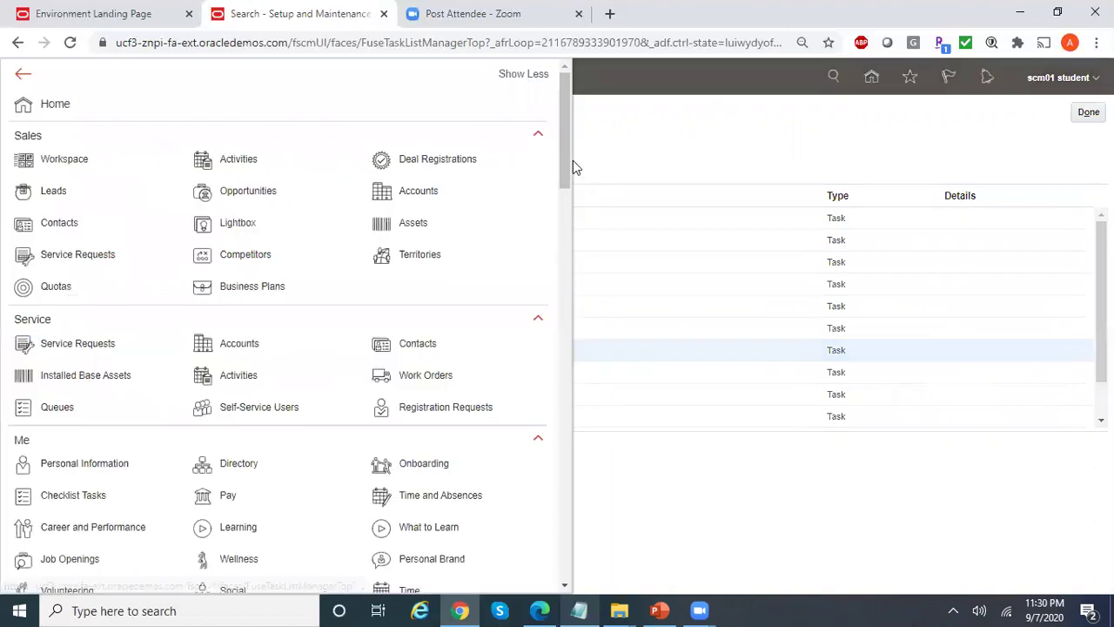
pyautogui.moveTo(566, 153); pyautogui.dragTo(581, 490)
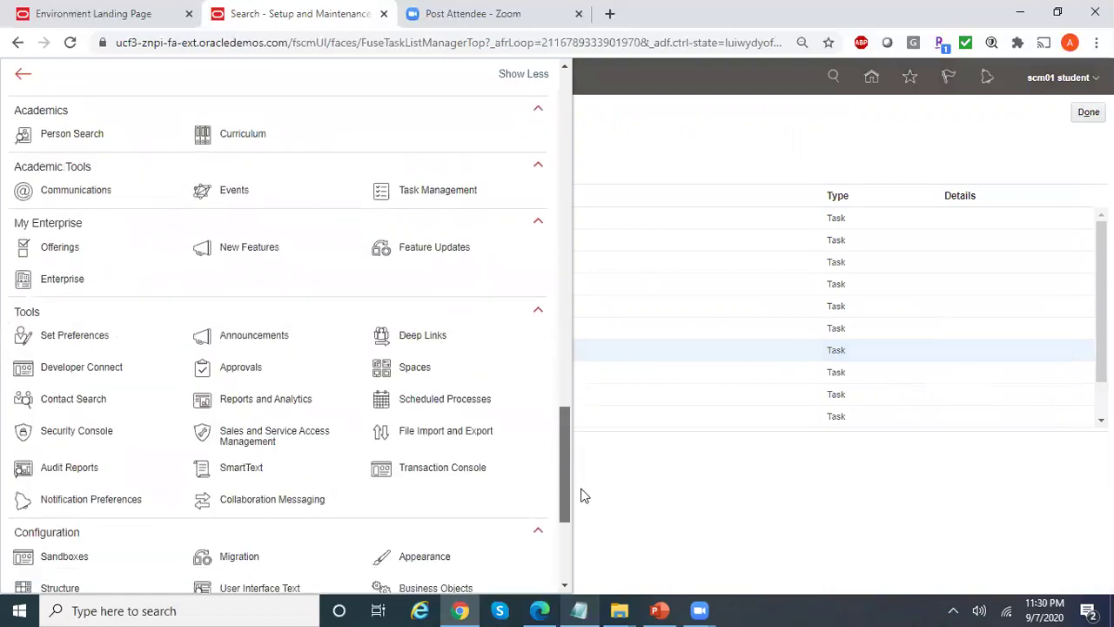
pyautogui.click(470, 406)
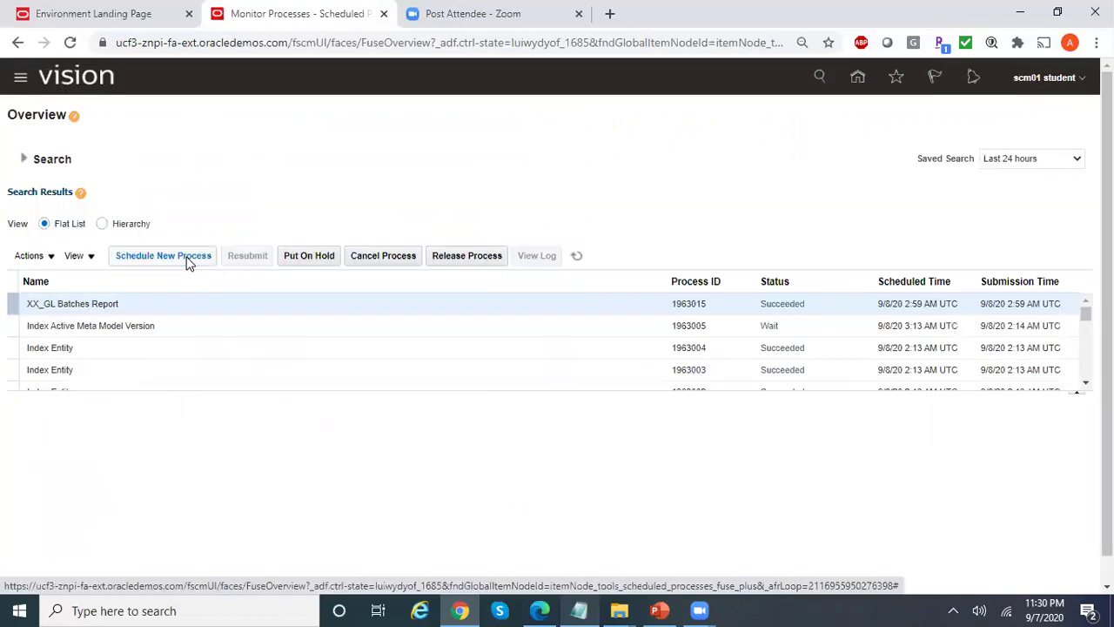
# Schedule Reliance GL Batches Report, found by searching Reliance%GL%, and submit it as process 1963040.
pyautogui.click(187, 263)
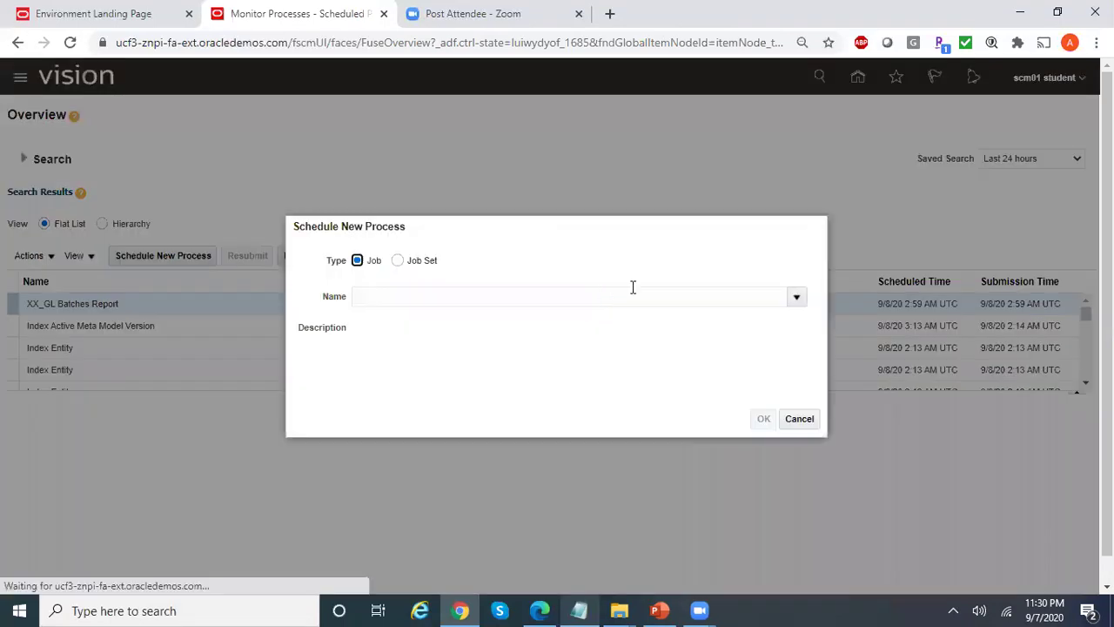
pyautogui.click(796, 297)
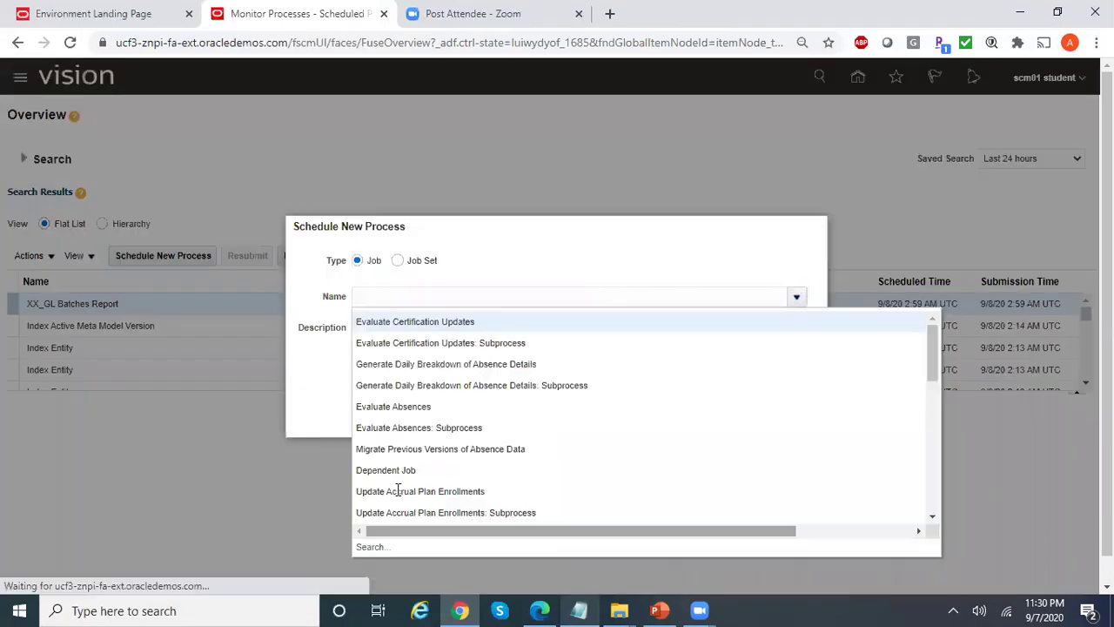
pyautogui.click(379, 546)
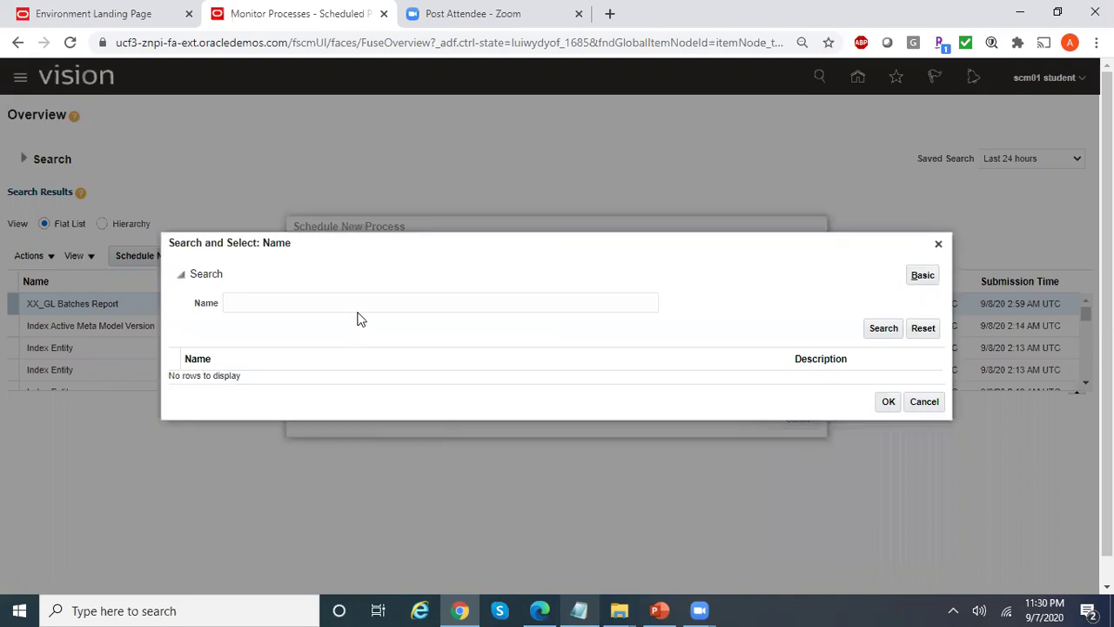
pyautogui.click(355, 302)
pyautogui.write('Relia')
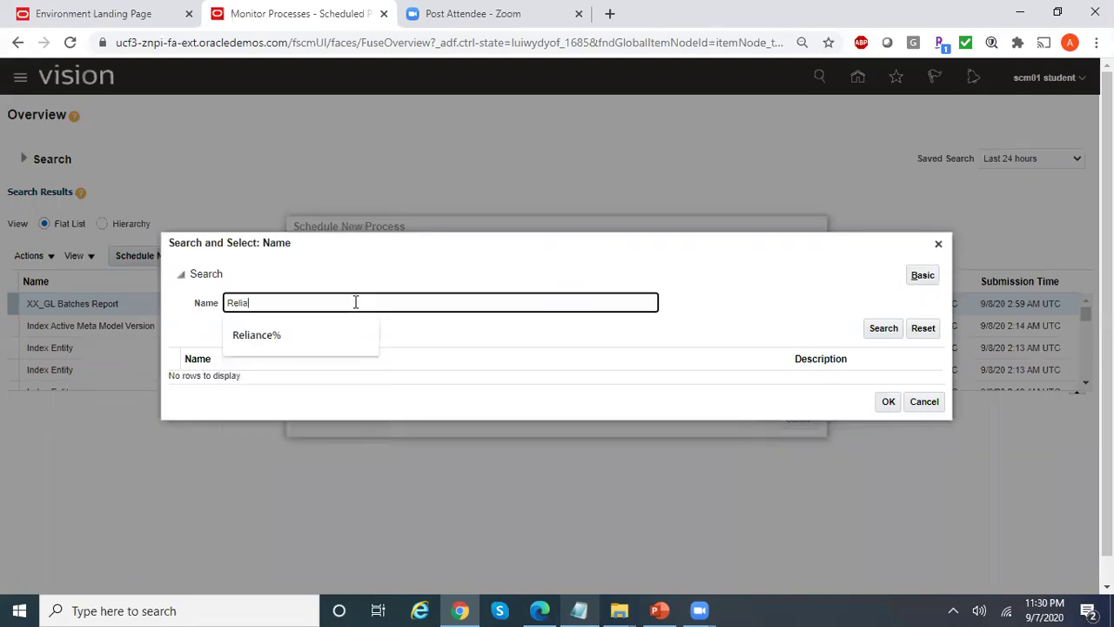
pyautogui.write('nce%GL%')
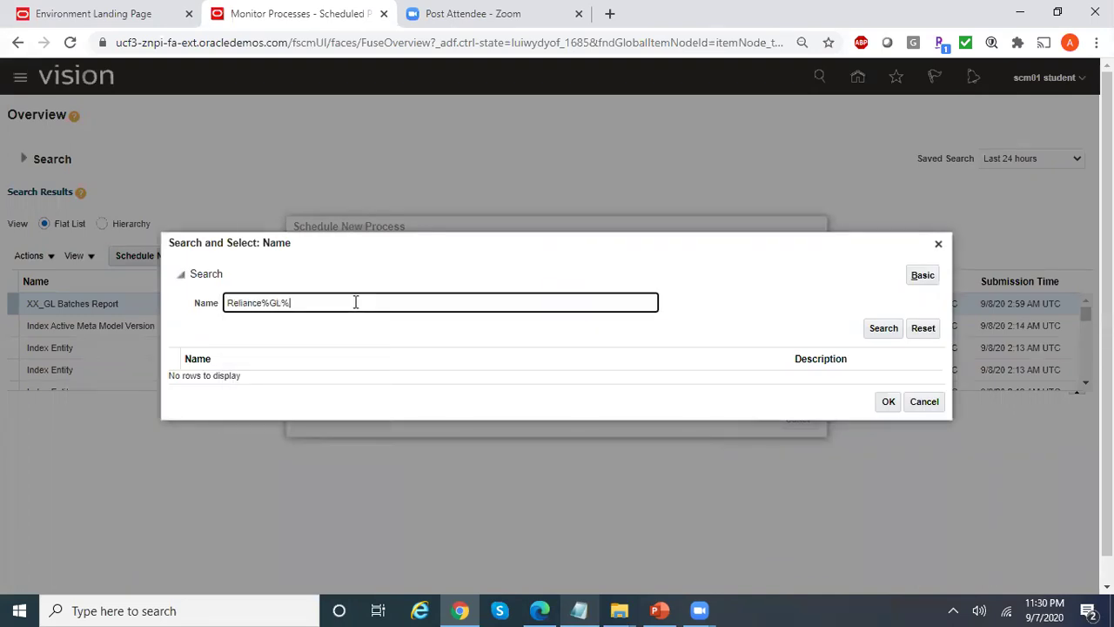
pyautogui.click(884, 328)
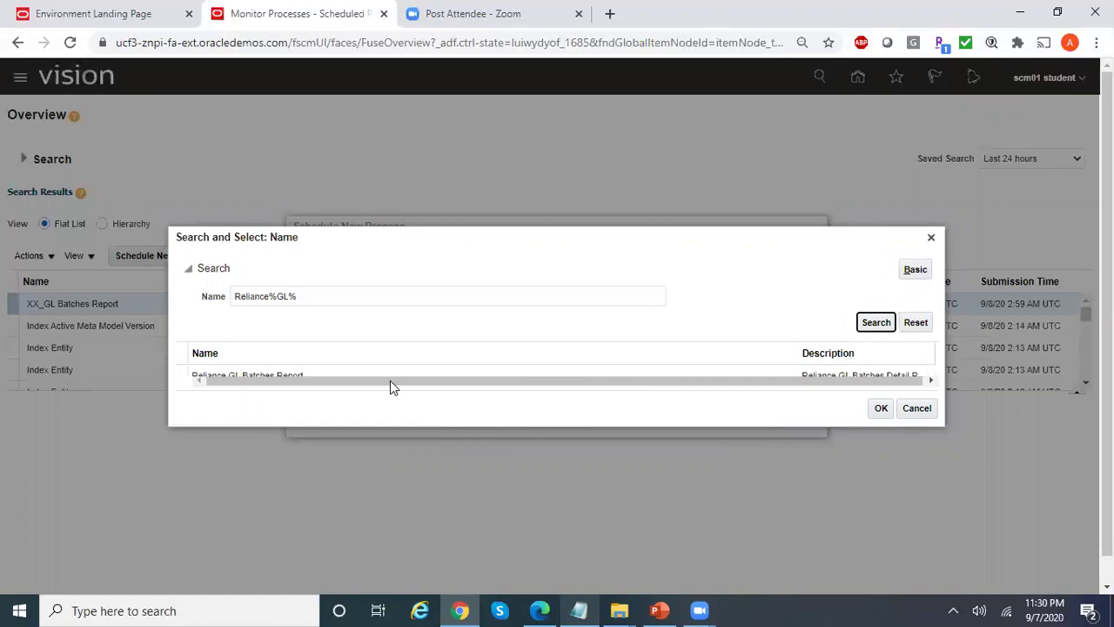
pyautogui.click(361, 377)
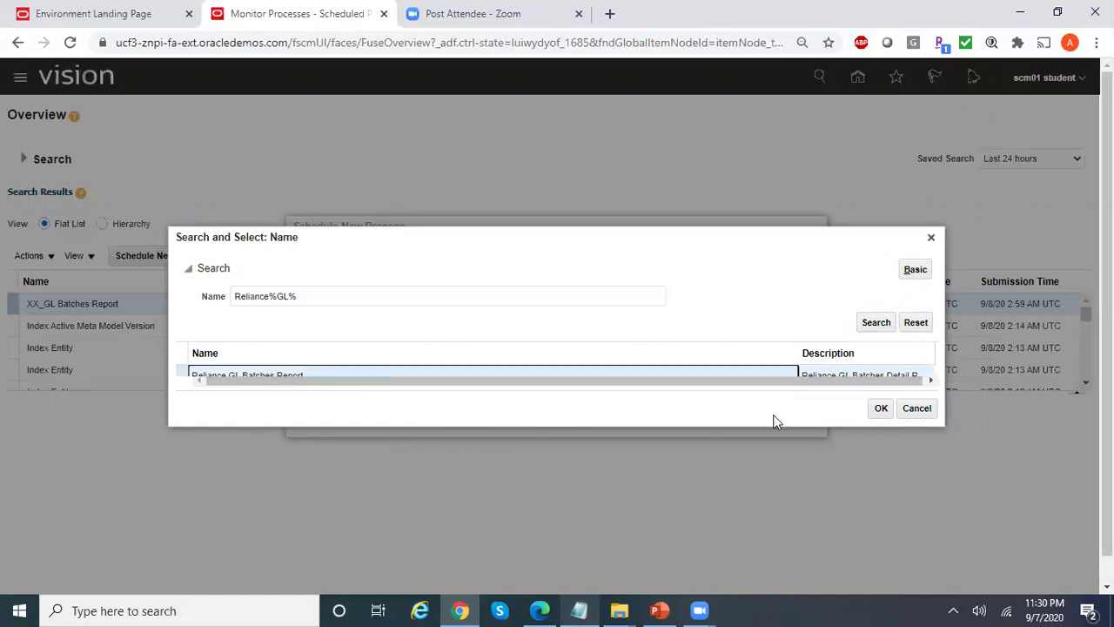
pyautogui.click(880, 408)
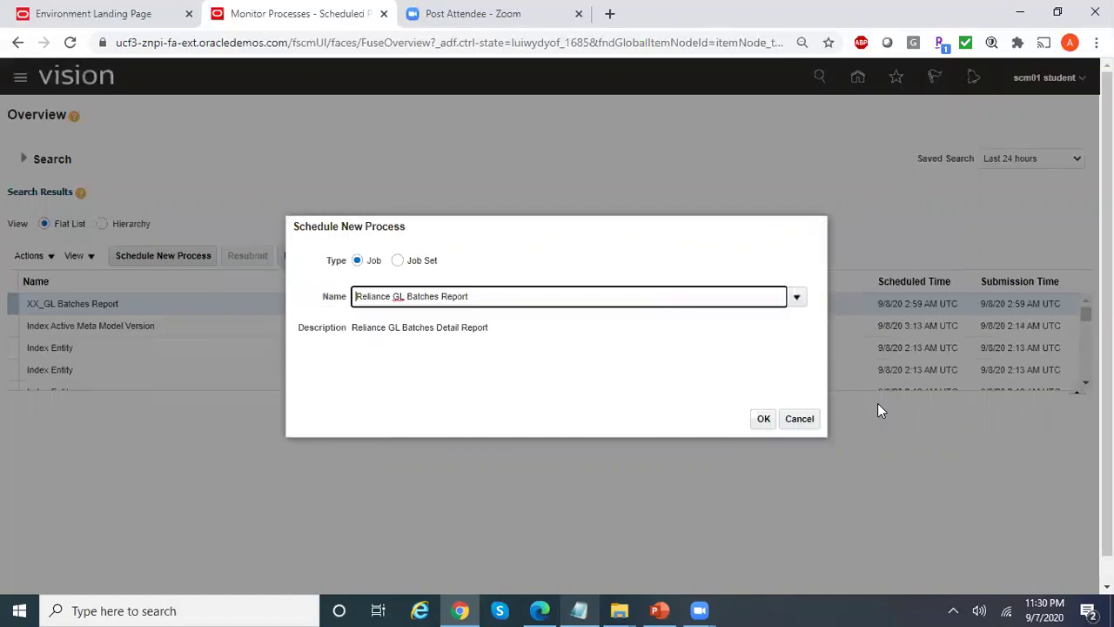
pyautogui.click(761, 421)
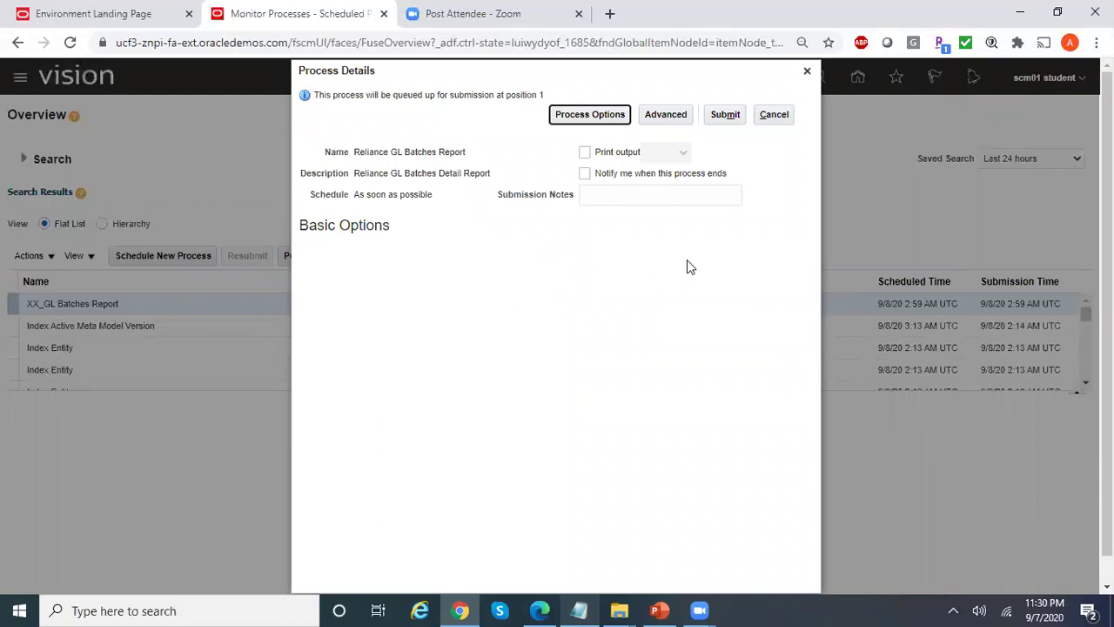
pyautogui.click(726, 114)
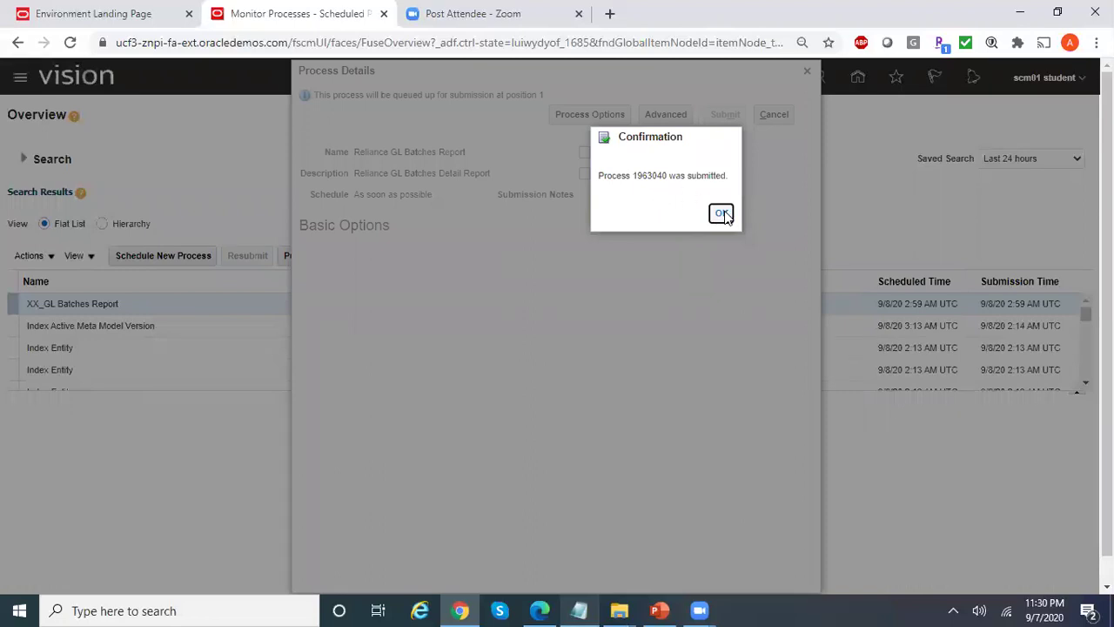
pyautogui.click(722, 214)
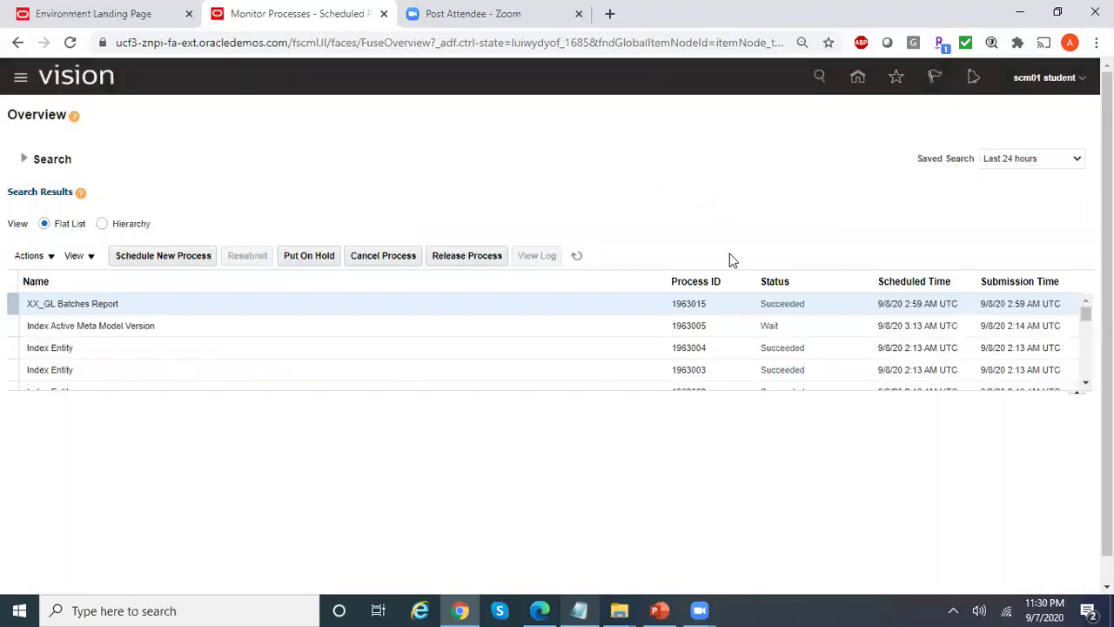
# Refresh the process list until process 1963040 shows Succeeded, then select its row.
pyautogui.click(577, 255)
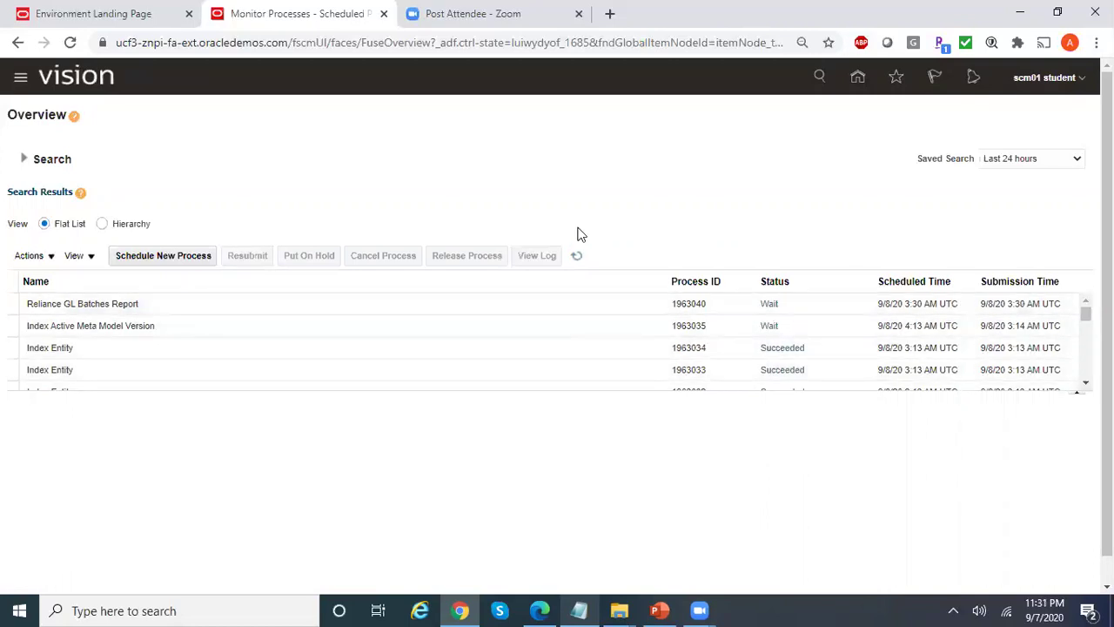
pyautogui.click(577, 256)
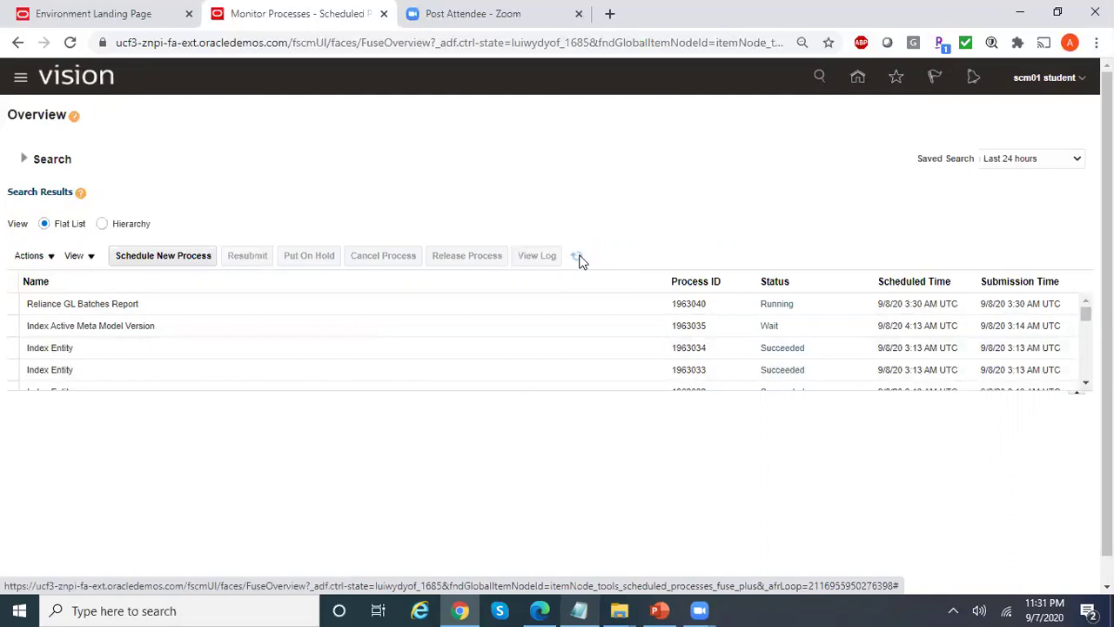
pyautogui.click(580, 261)
pyautogui.click(581, 261)
pyautogui.click(577, 257)
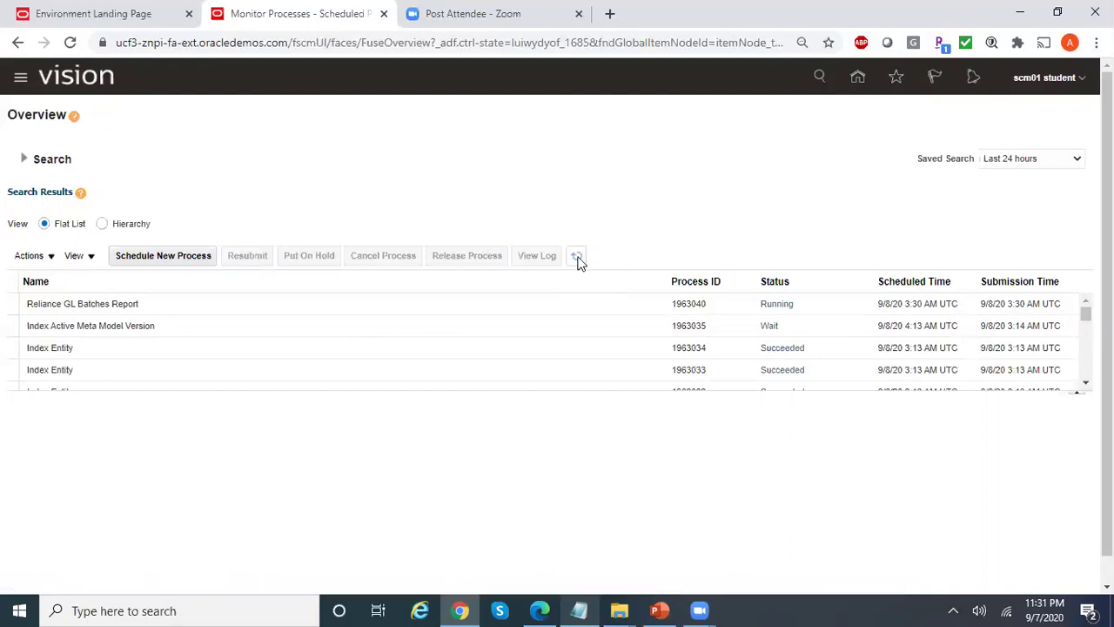
pyautogui.click(577, 257)
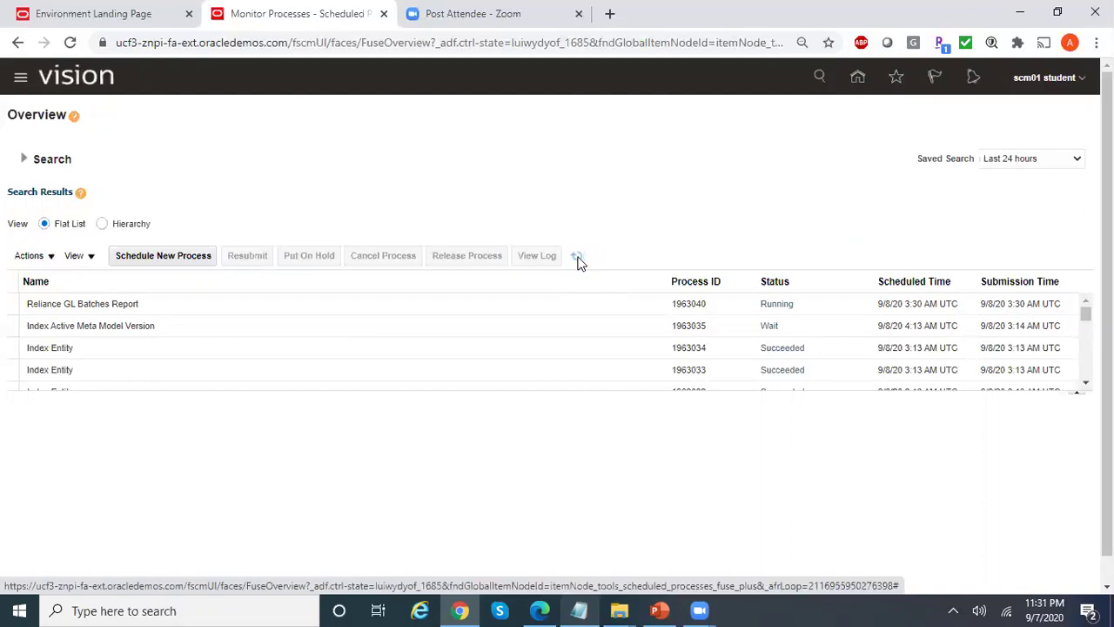
pyautogui.click(577, 257)
pyautogui.click(577, 257)
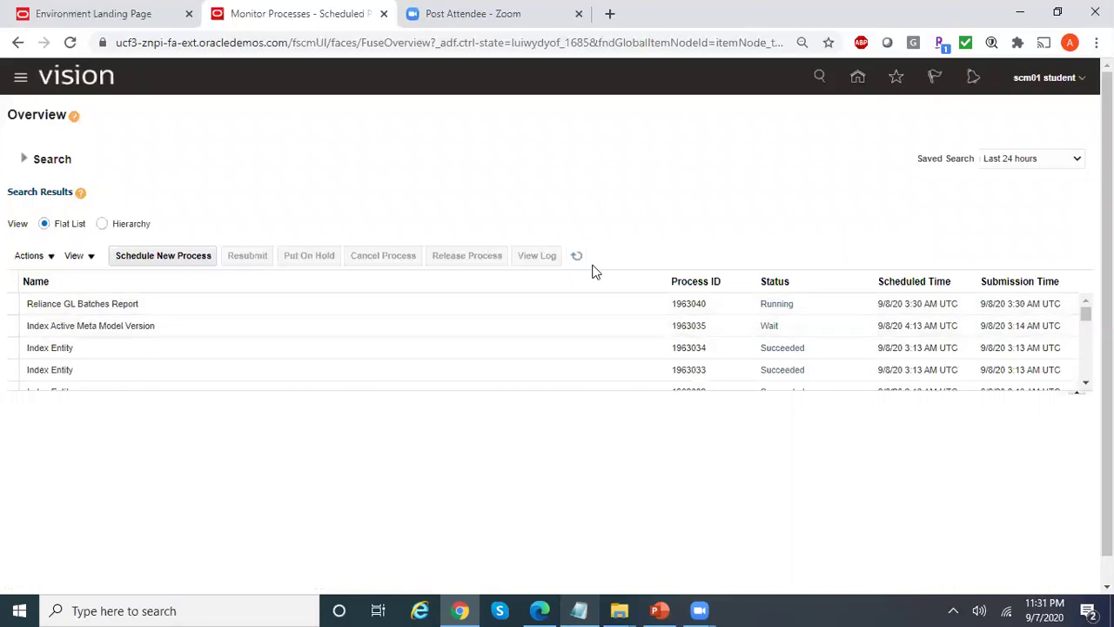
pyautogui.click(577, 257)
pyautogui.click(577, 256)
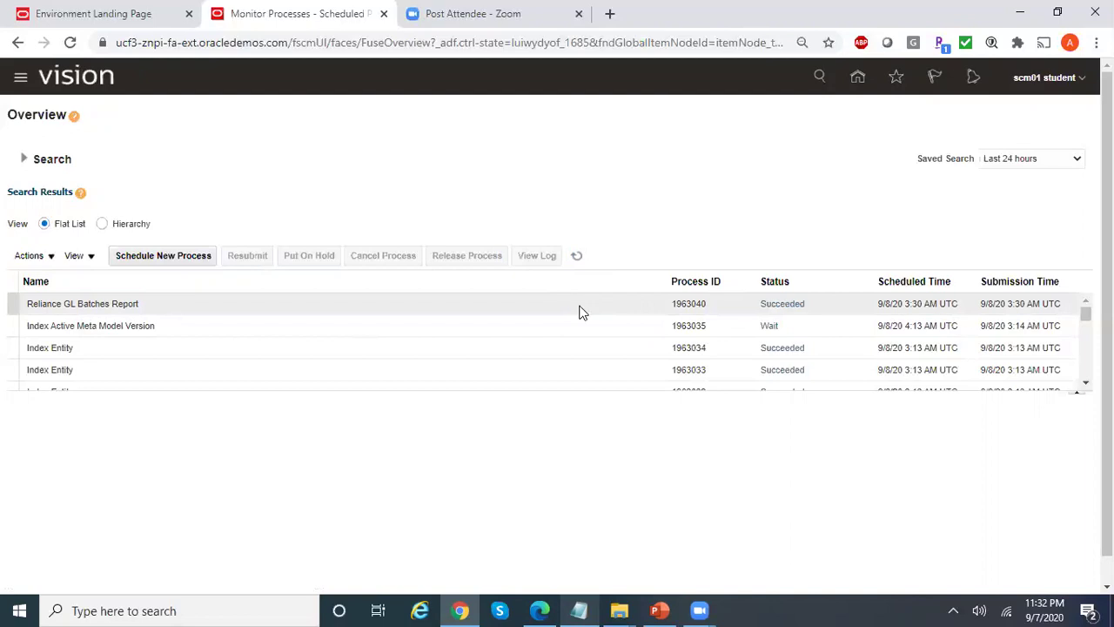
pyautogui.click(579, 305)
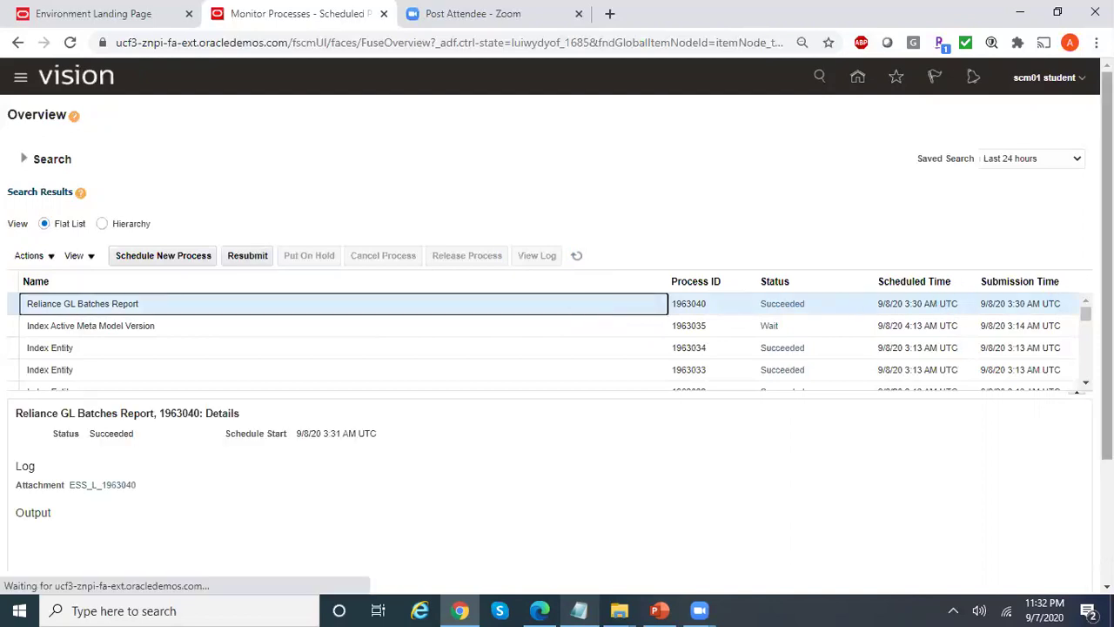
# Display the process's Default Document report output.
pyautogui.scroll(-1, 386, 449)
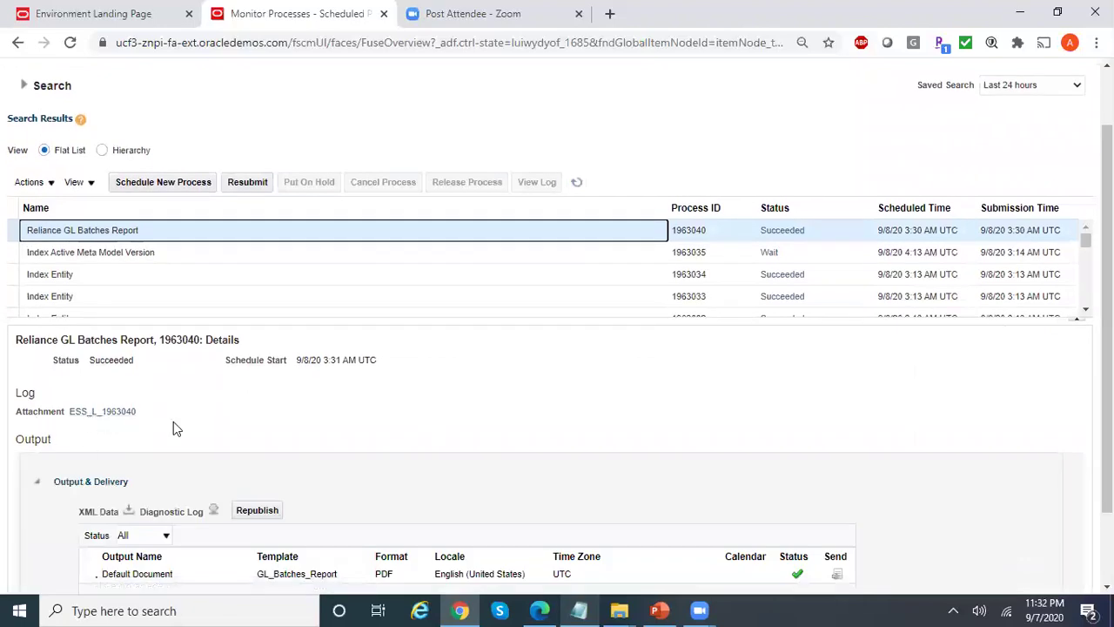
pyautogui.scroll(-1, 550, 513)
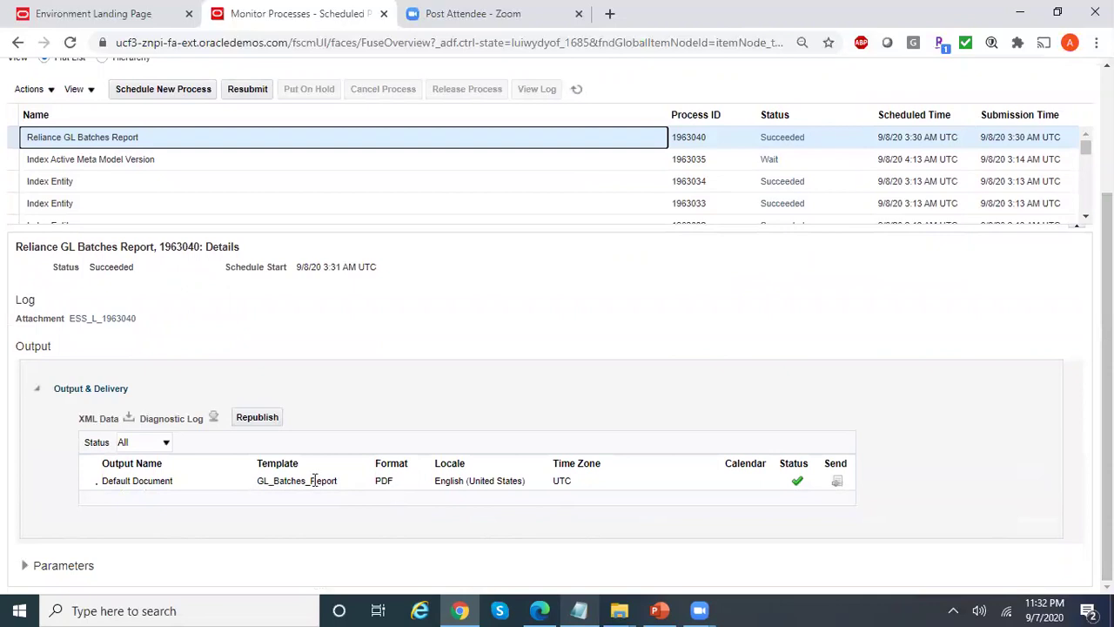
pyautogui.click(165, 479)
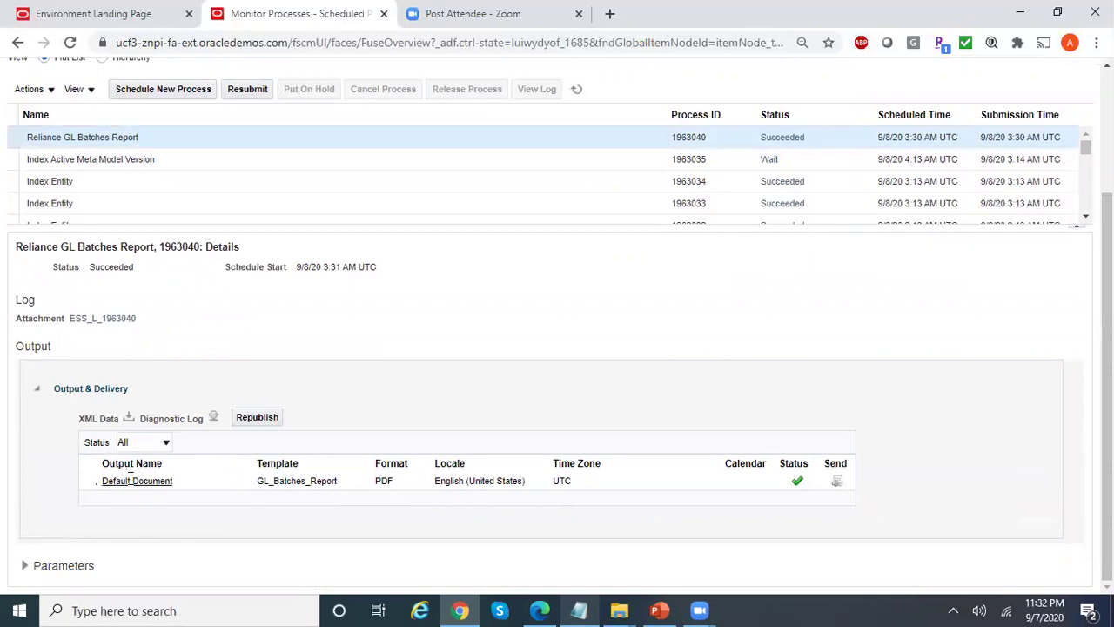
pyautogui.click(130, 480)
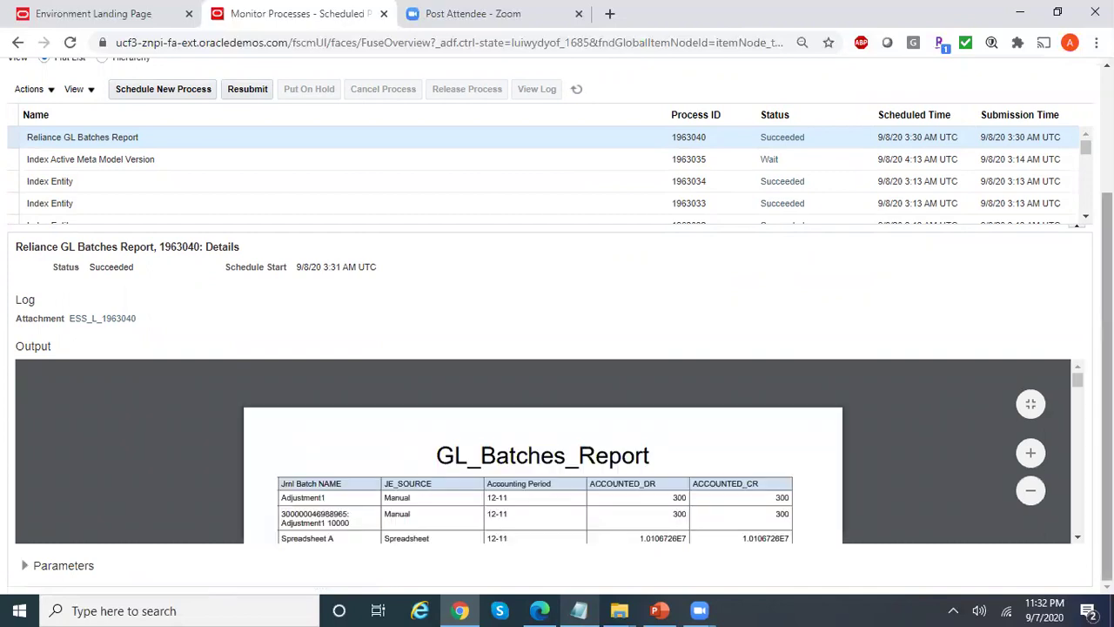
# Save the PDF to the Desktop as outputDocument.pdf and show it in its folder.
pyautogui.rightClick(771, 446)
pyautogui.click(806, 455)
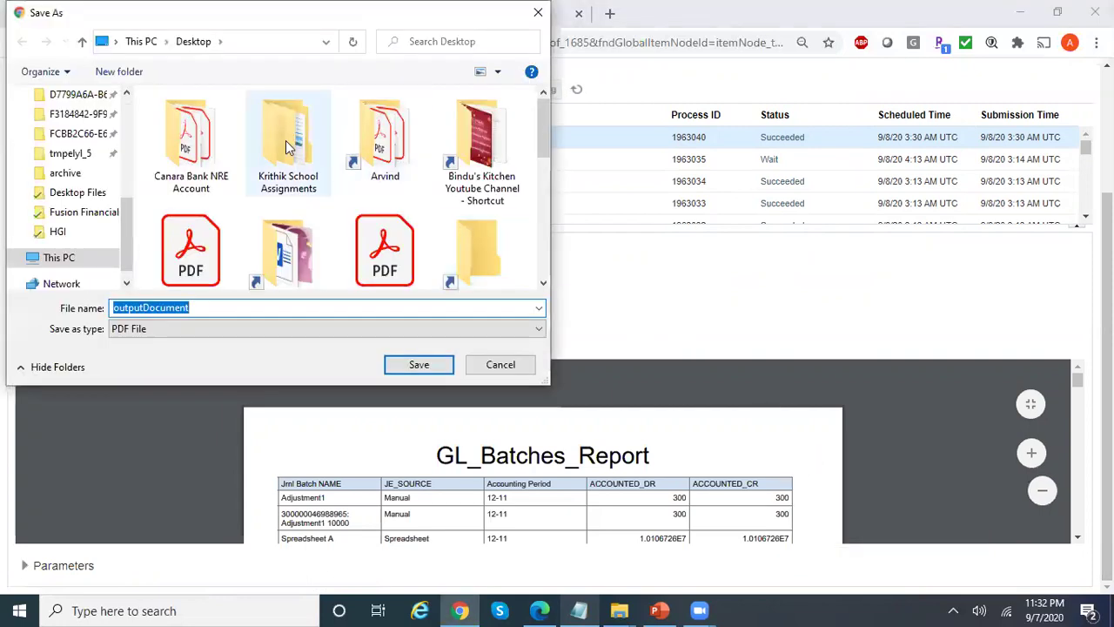
pyautogui.click(416, 364)
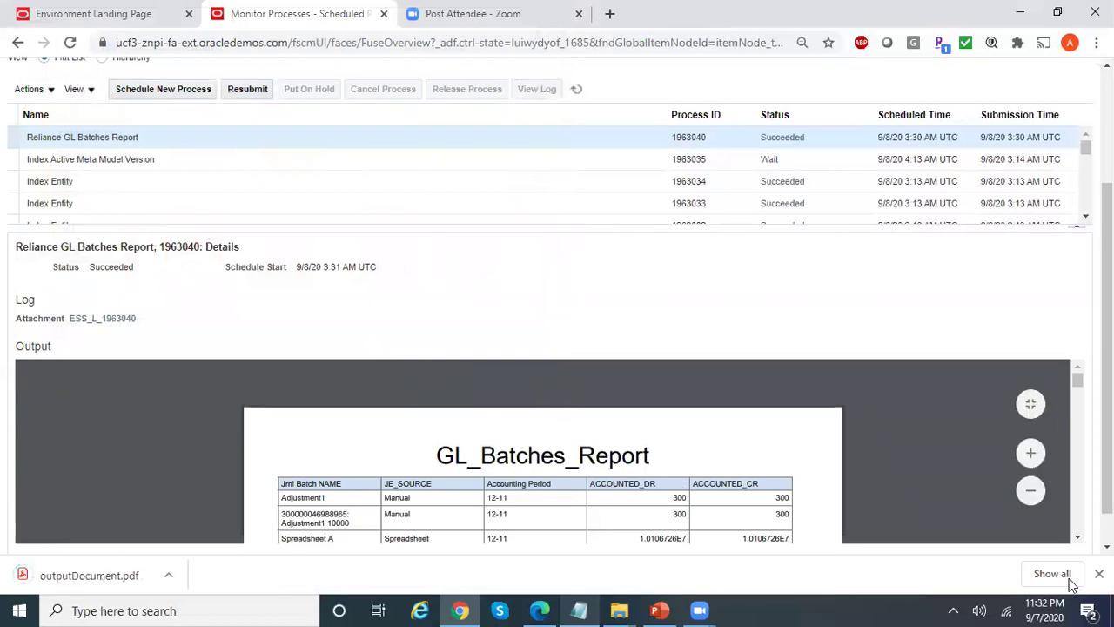
pyautogui.click(1055, 574)
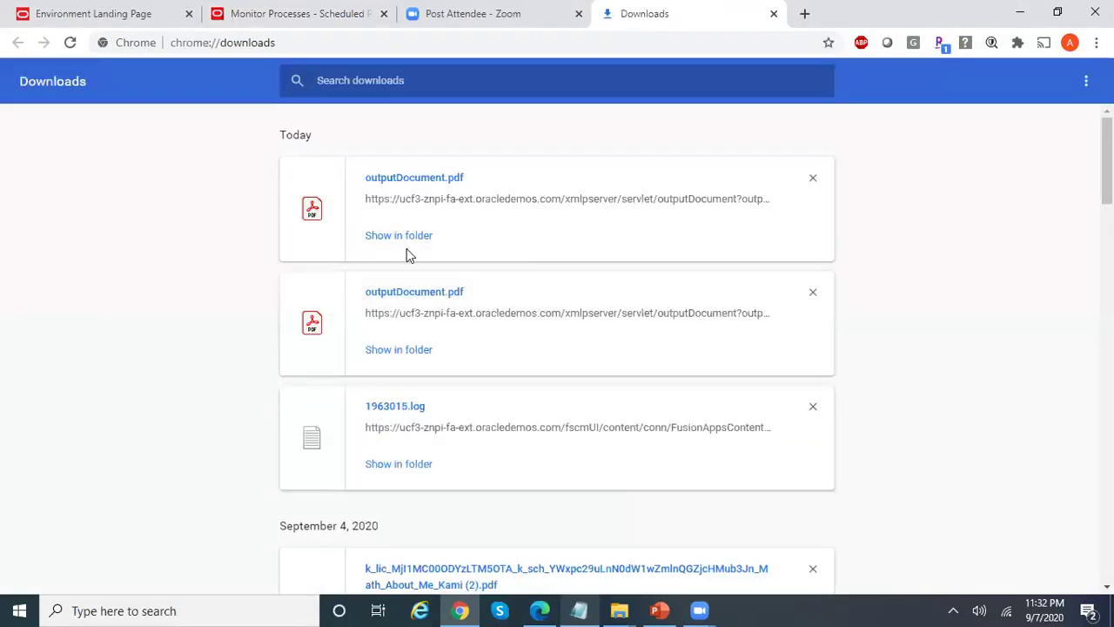
pyautogui.click(399, 236)
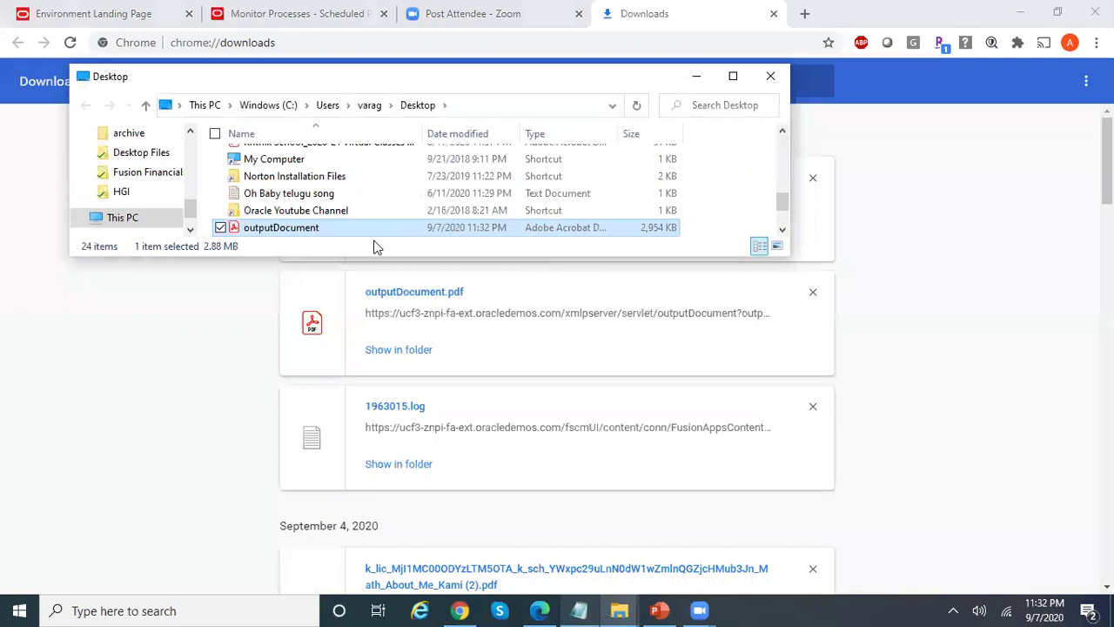
# Open outputDocument.pdf in Acrobat Reader, browse its 1632 pages, and return to page 1.
pyautogui.doubleClick(349, 234)
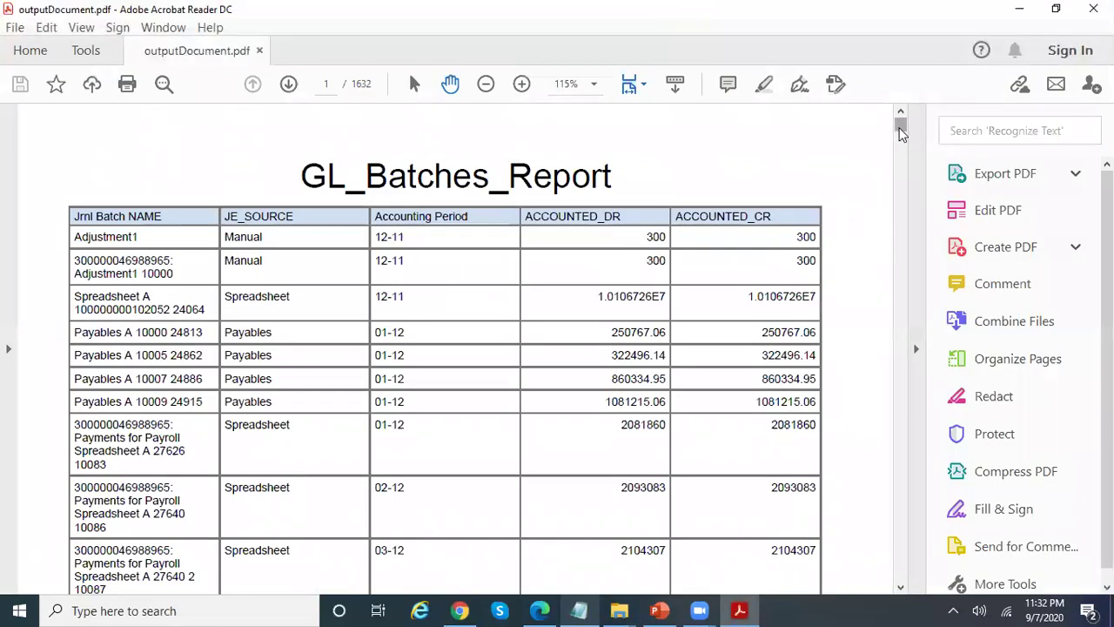
pyautogui.moveTo(901, 132); pyautogui.dragTo(903, 156)
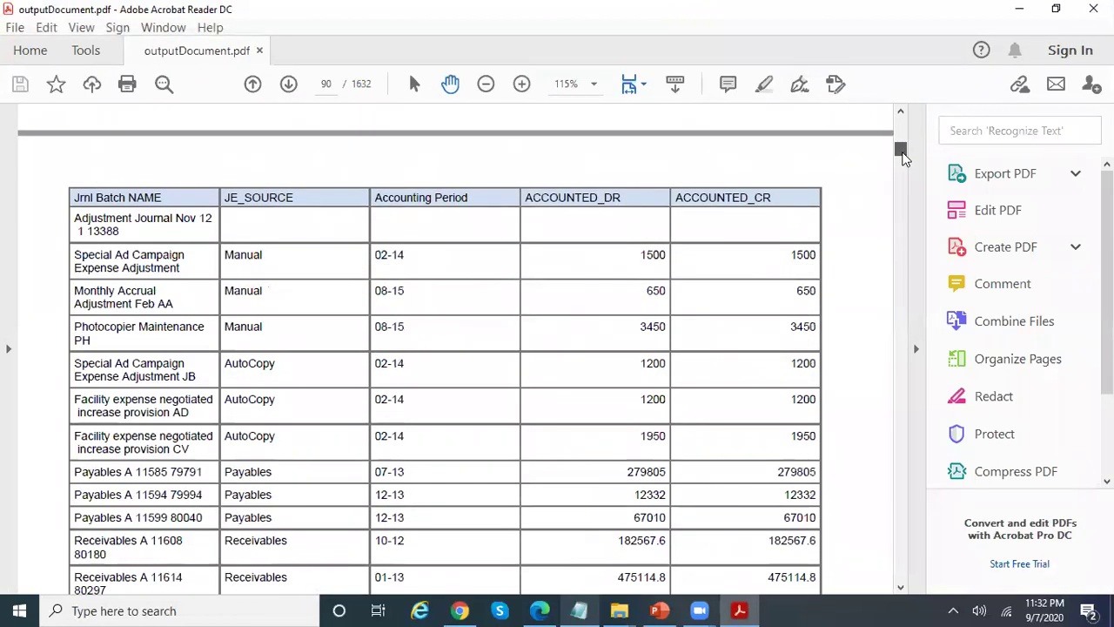
pyautogui.moveTo(904, 157); pyautogui.dragTo(902, 583)
pyautogui.moveTo(919, 396); pyautogui.dragTo(903, 107)
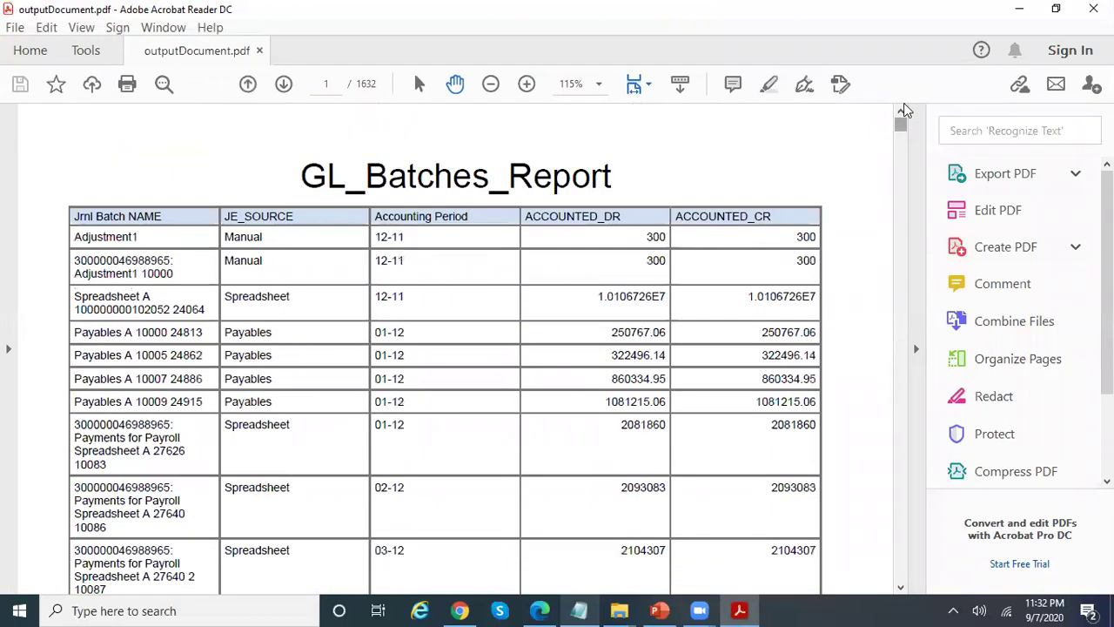